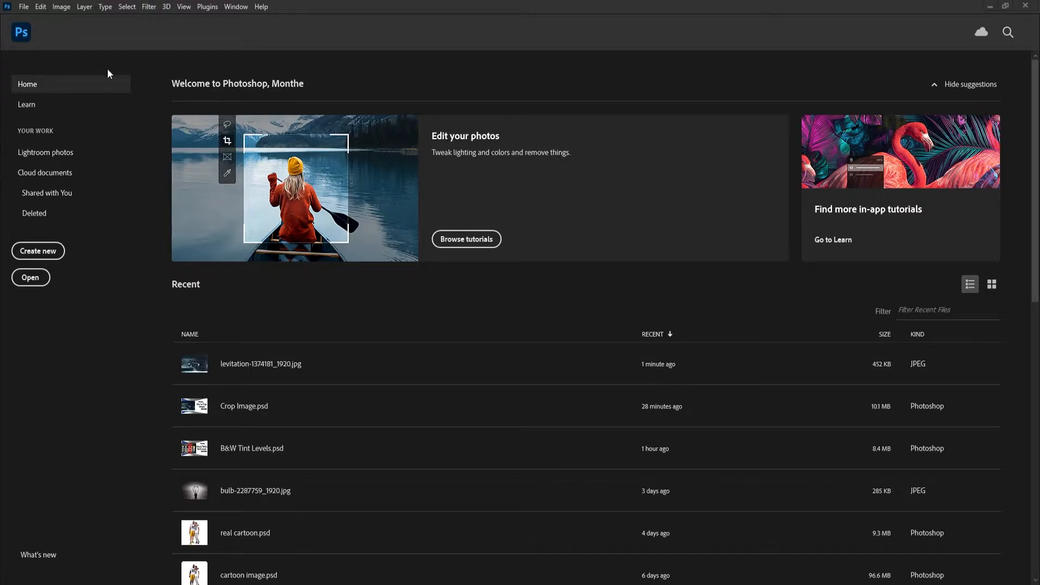
Open the image levitation-1374181_1920.jpg from the Tutorial Images folder.
left_click(24, 7)
left_click(23, 8)
left_click(23, 8)
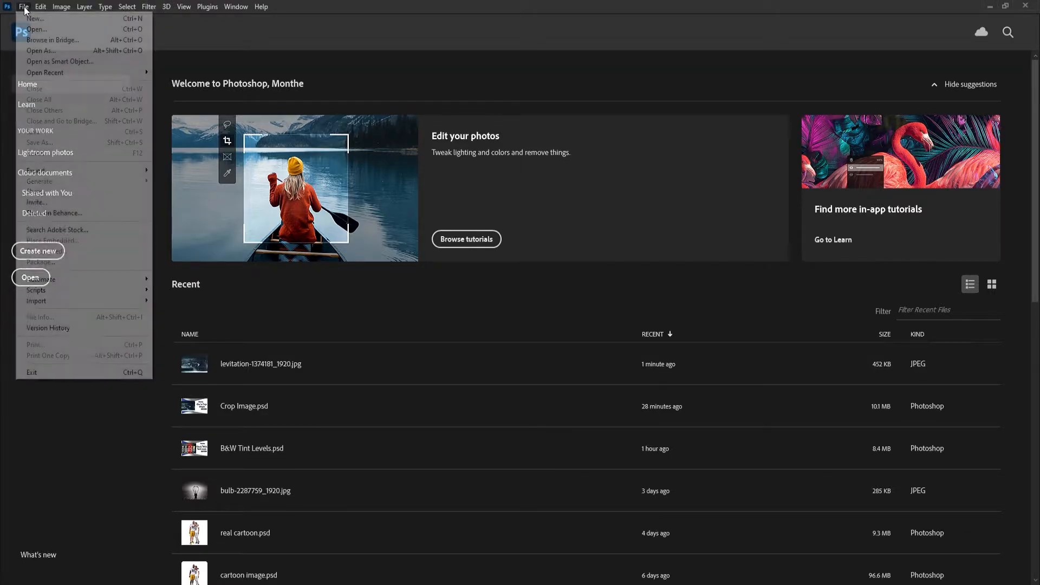
left_click(52, 32)
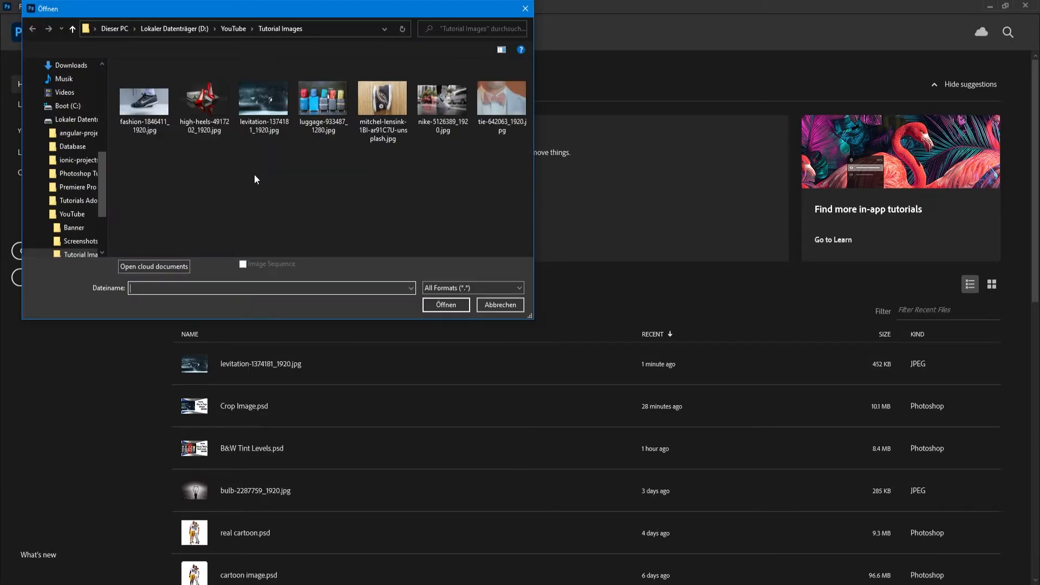
double_click(255, 111)
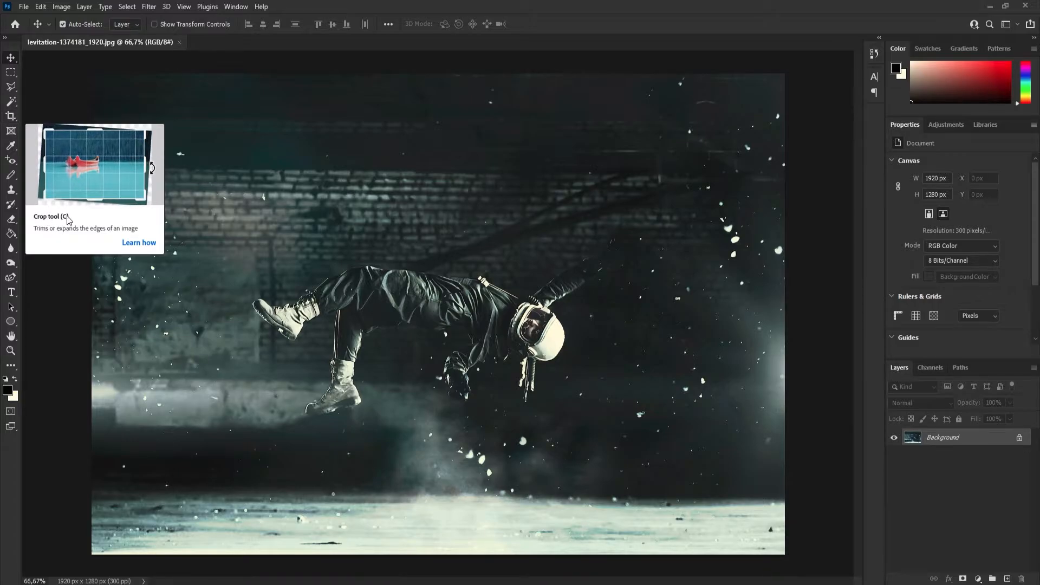
Crop the photo freehand on all four sides to a landscape frame closely around the floating astronaut.
left_click(11, 116)
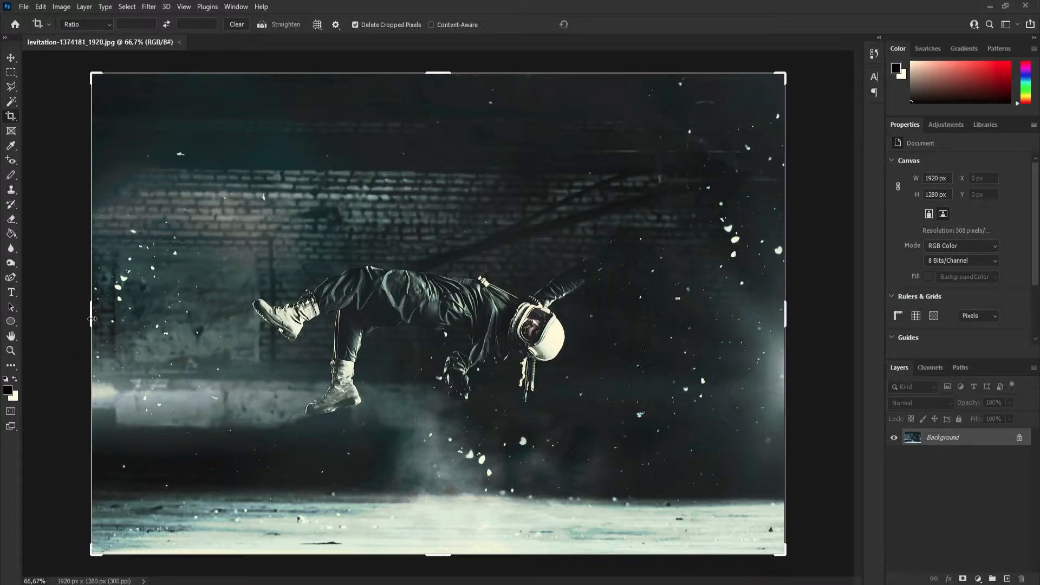
mouse_move(90, 318)
left_mouse_down()
mouse_move(156, 322)
mouse_move(146, 321)
left_mouse_up()
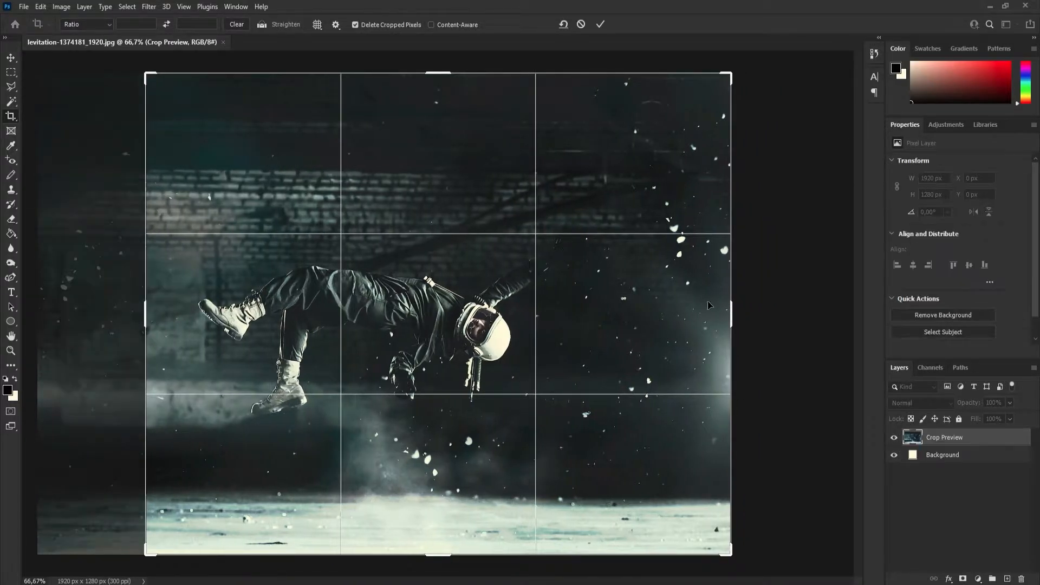
mouse_move(726, 318)
left_mouse_down()
mouse_move(658, 320)
mouse_move(689, 322)
left_mouse_up()
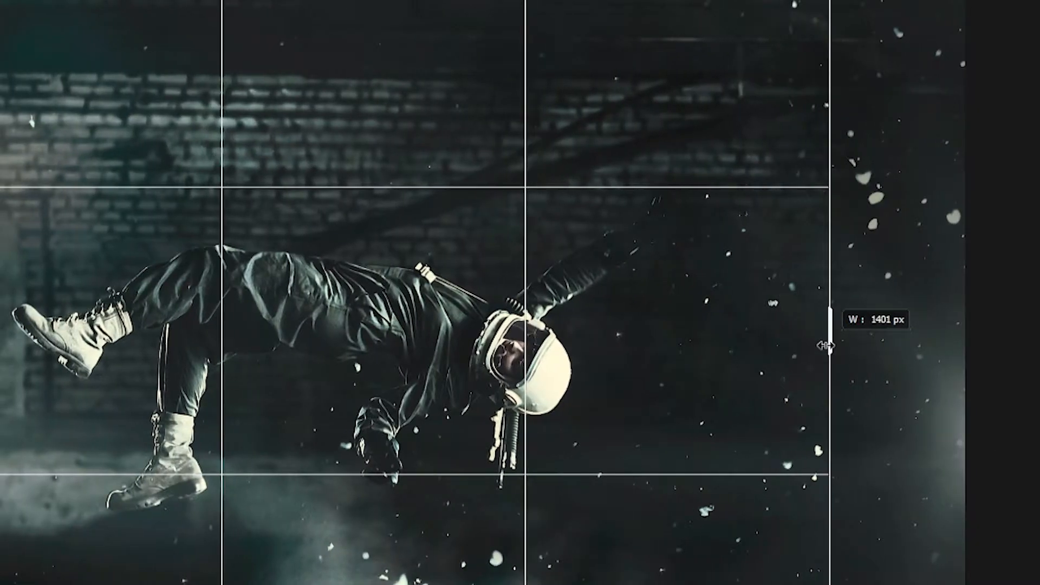
left_click_drag(826, 345, 797, 345)
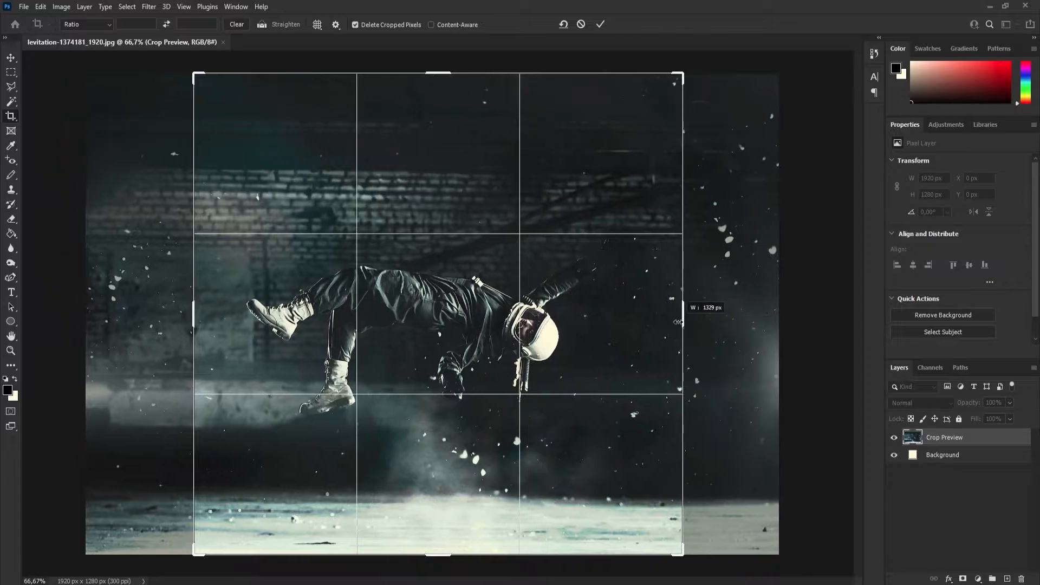
left_click_drag(678, 322, 670, 322)
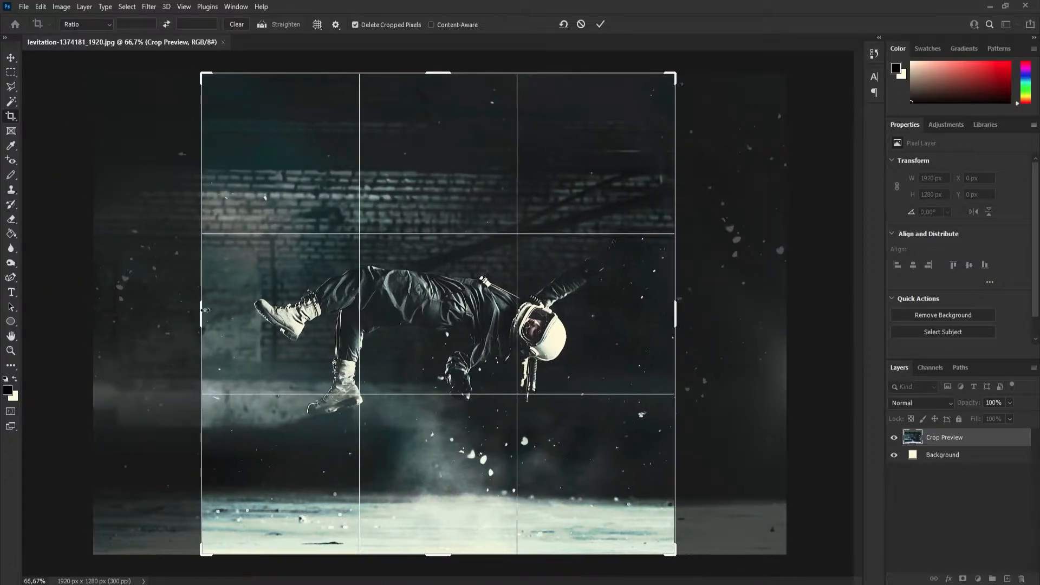
left_click_drag(204, 311, 217, 312)
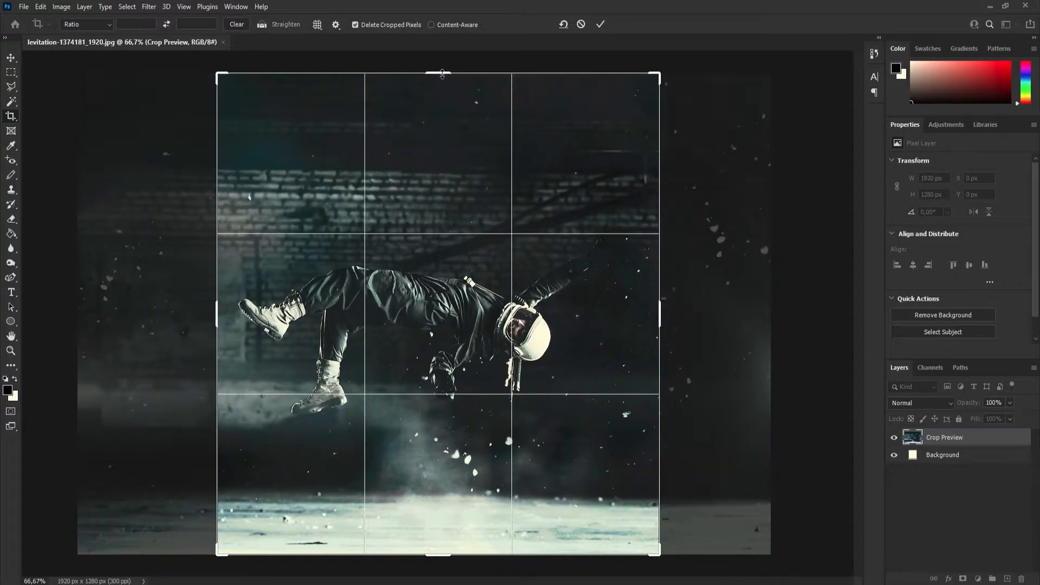
left_click_drag(441, 78, 440, 124)
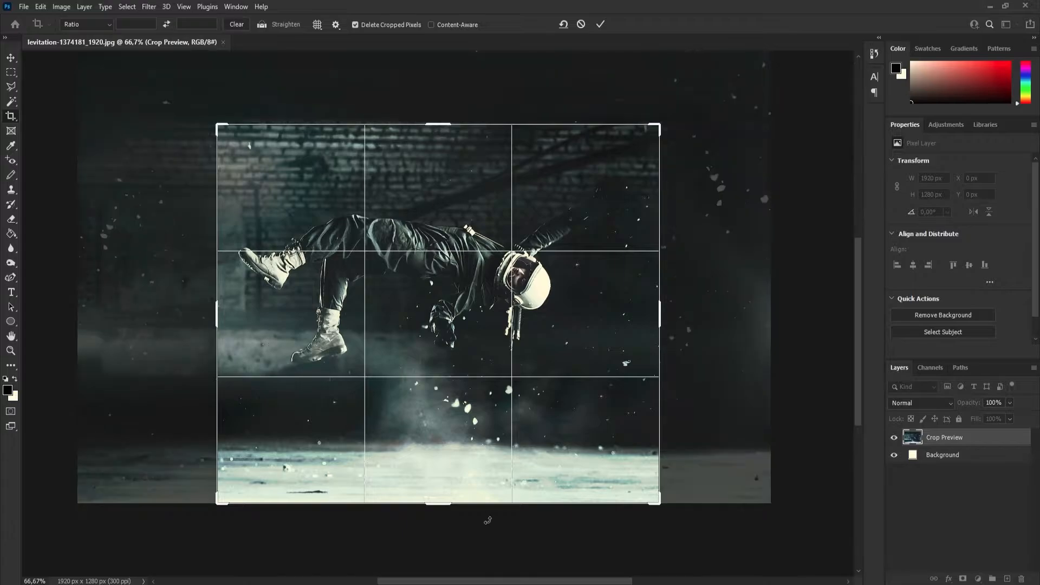
left_click_drag(442, 505, 439, 454)
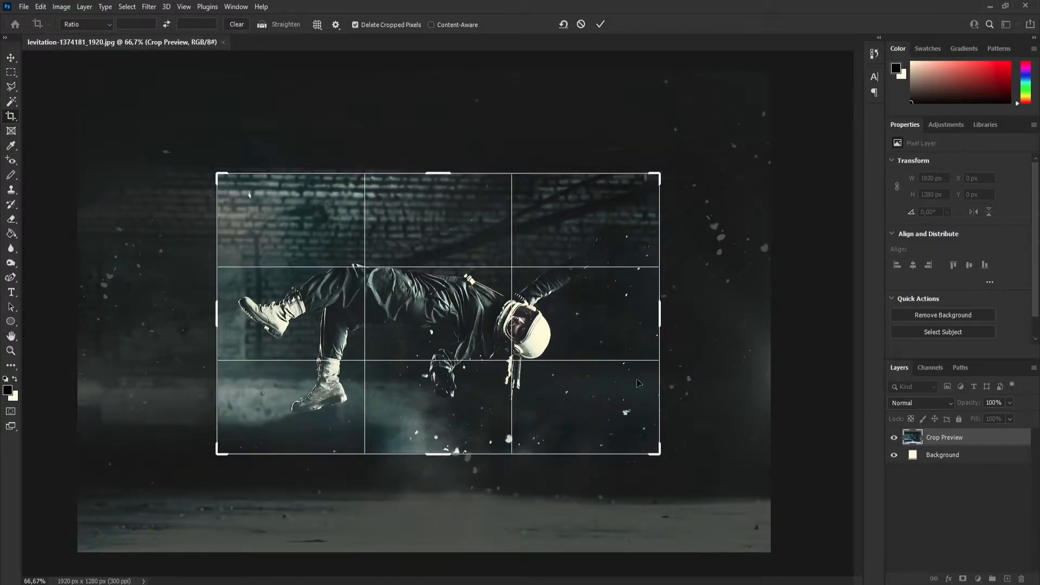
left_click(600, 23)
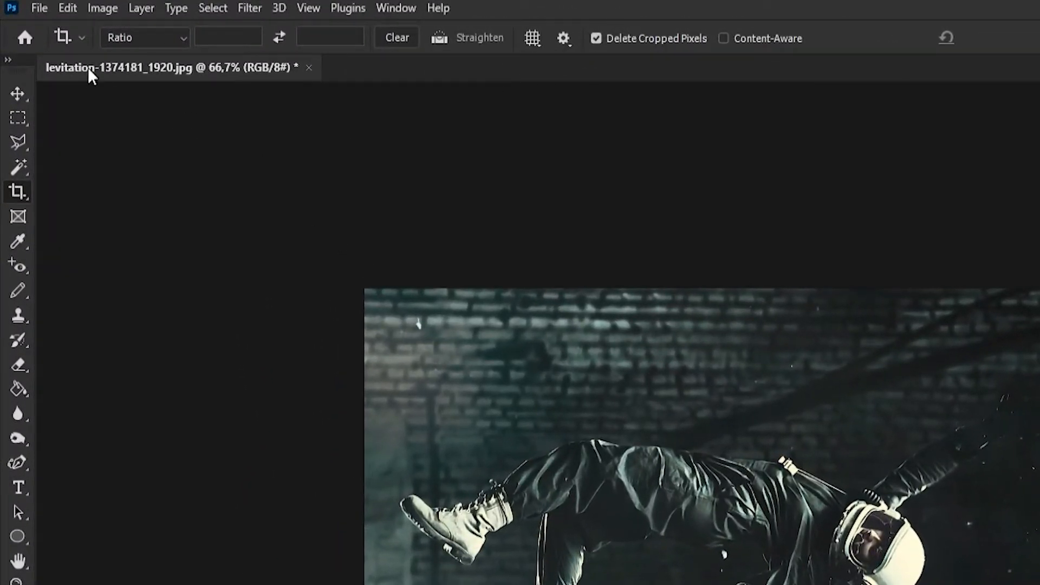
Undo the freehand crop around the astronaut.
left_click(67, 8)
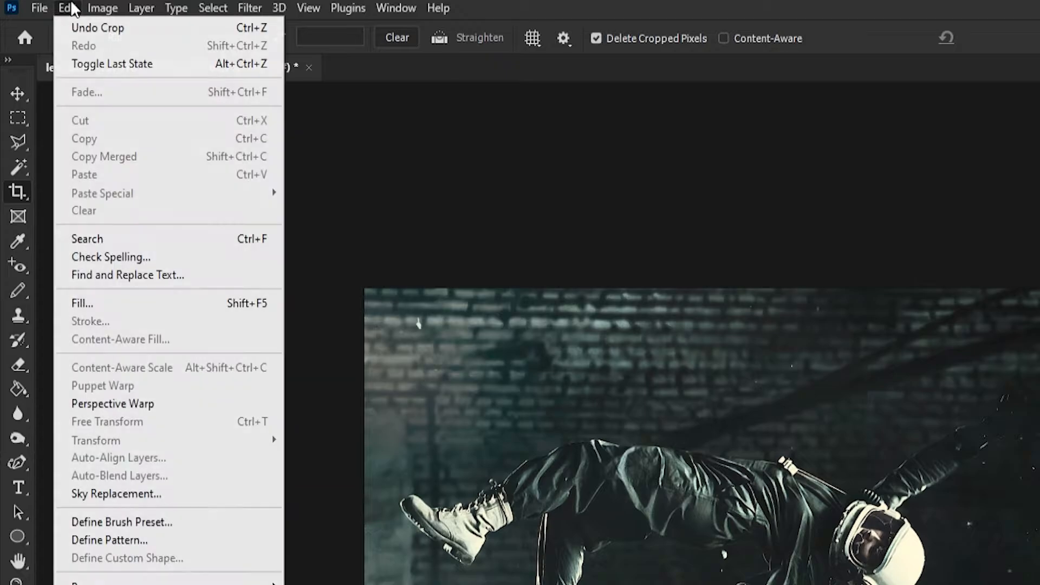
left_click(109, 35)
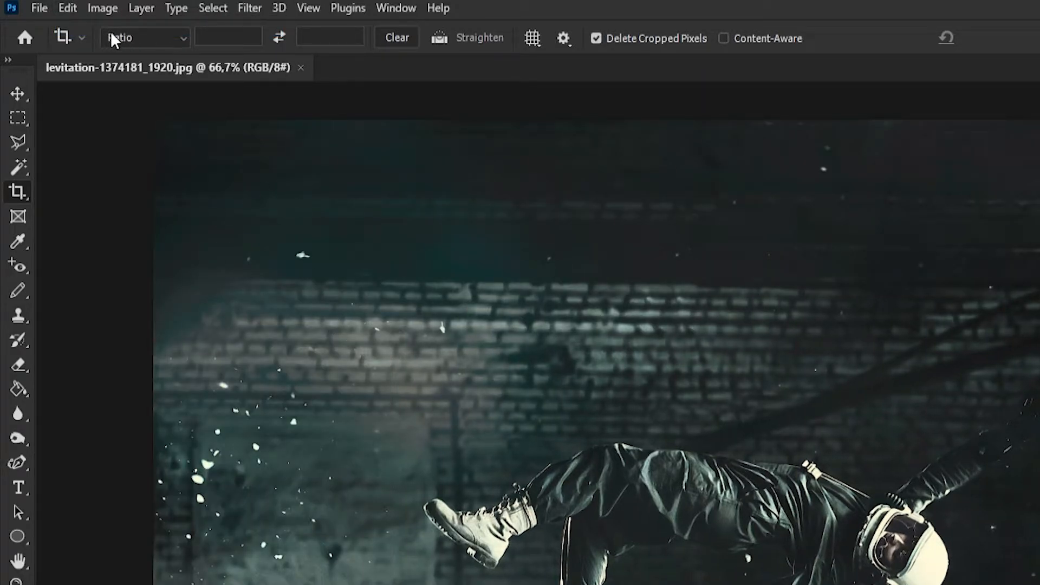
Try the 1 : 1 (Square), 4 : 5 (8 : 10), 5 : 7 and 16 : 9 crop ratio presets on the photo.
left_click(170, 36)
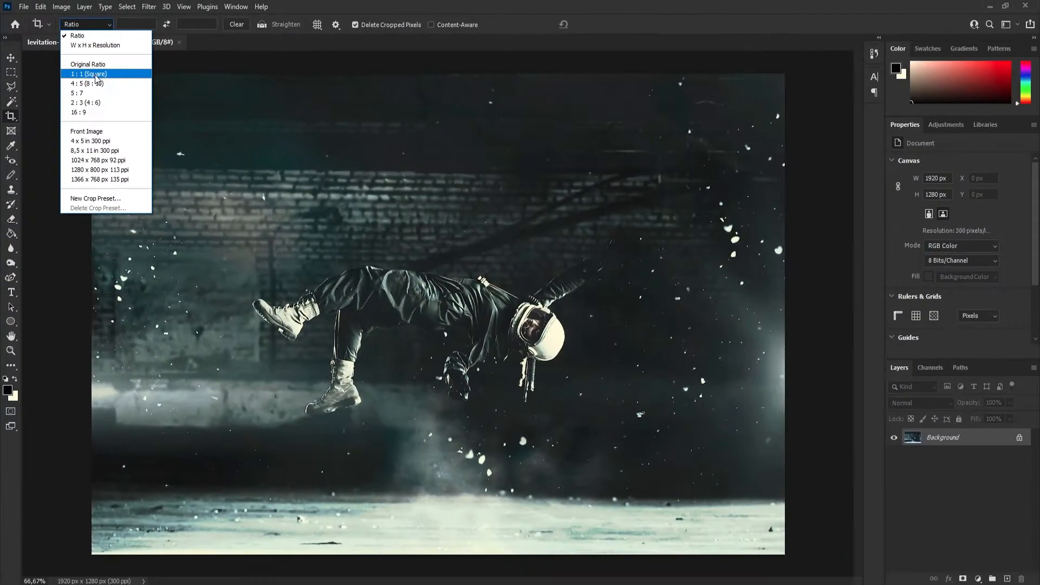
left_click(151, 120)
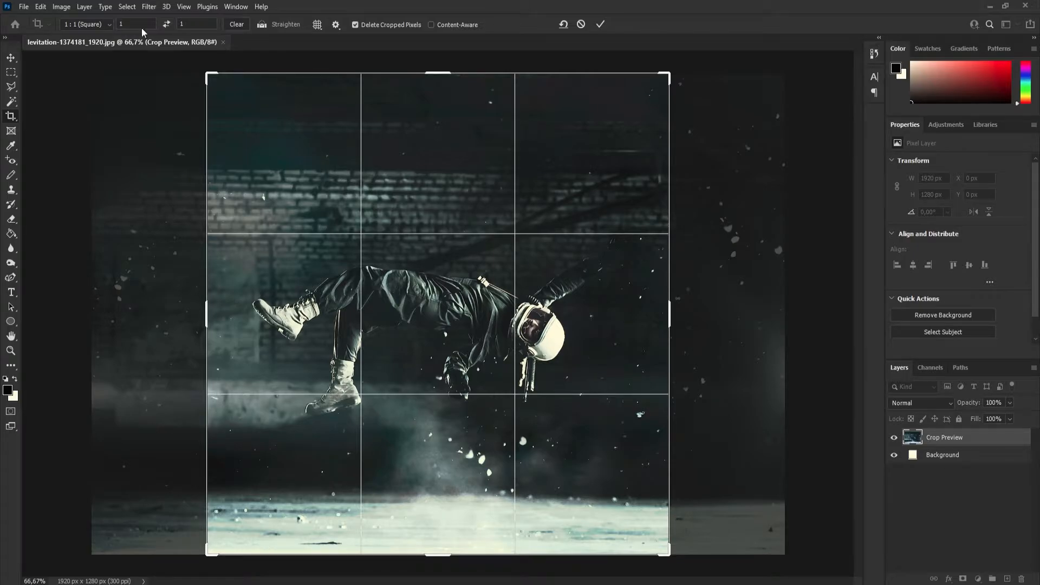
left_click(99, 25)
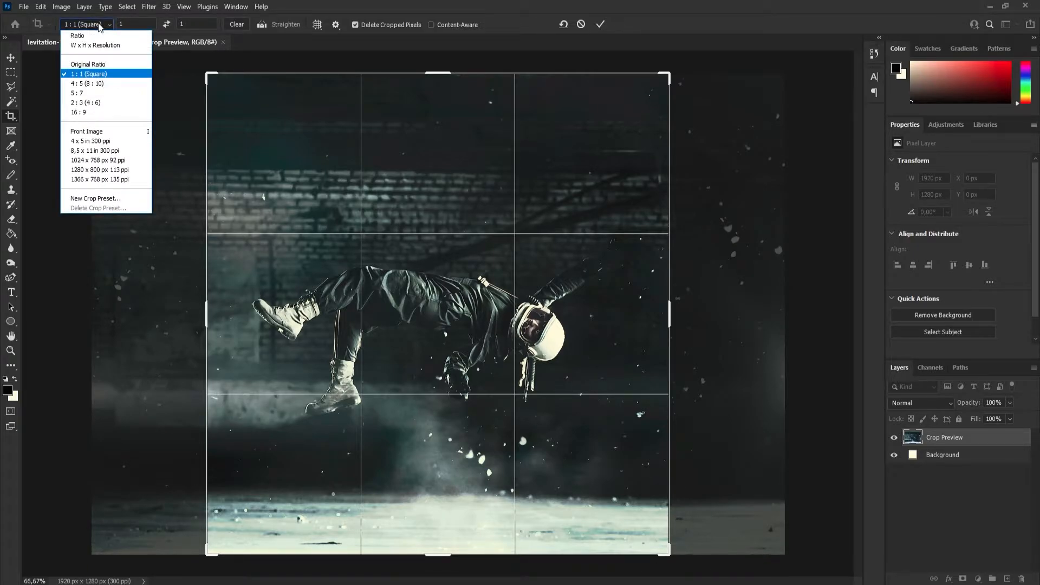
left_click(86, 84)
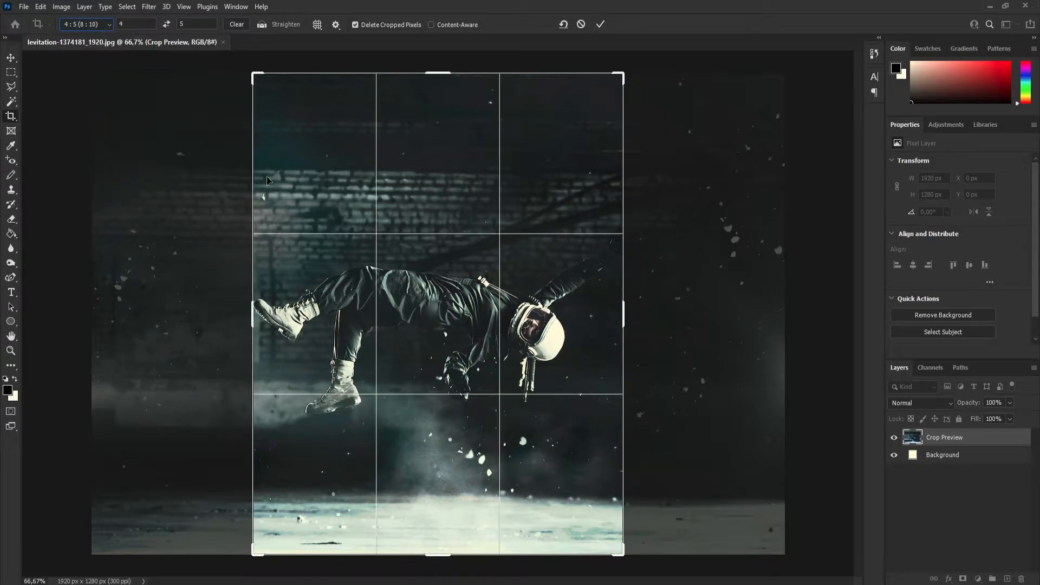
left_click(84, 26)
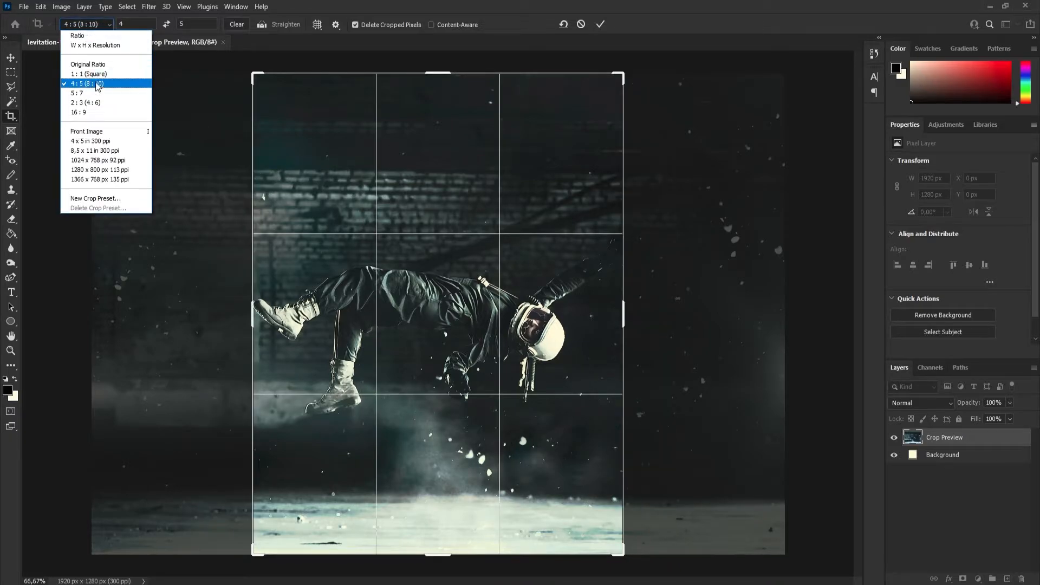
left_click(92, 92)
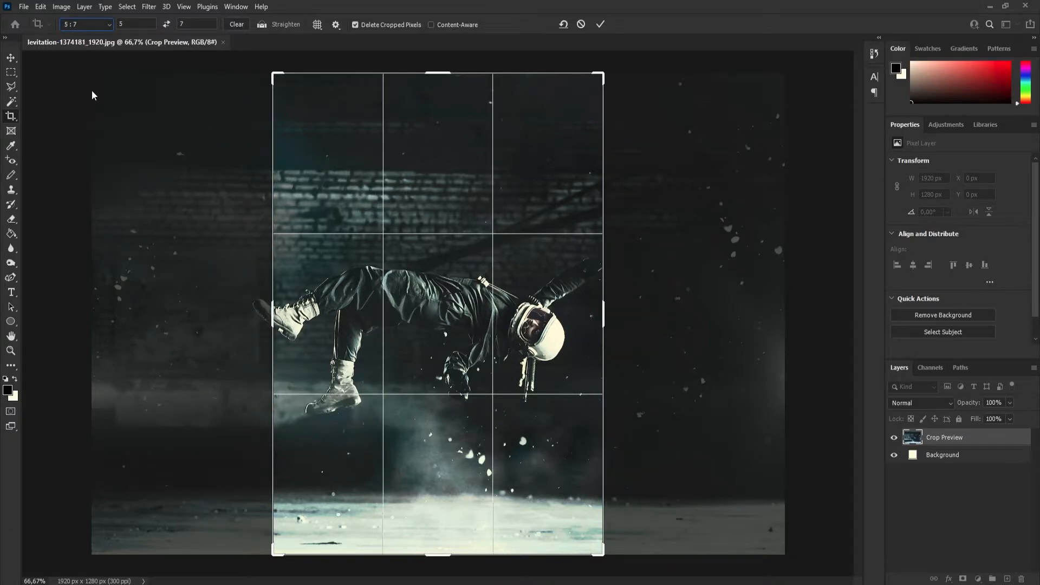
left_click(99, 25)
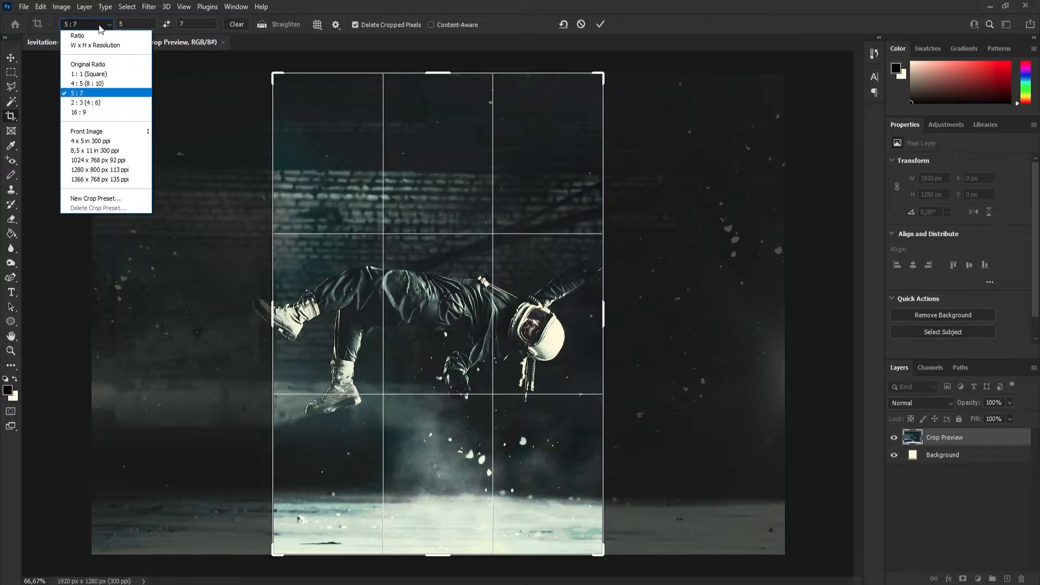
left_click(91, 112)
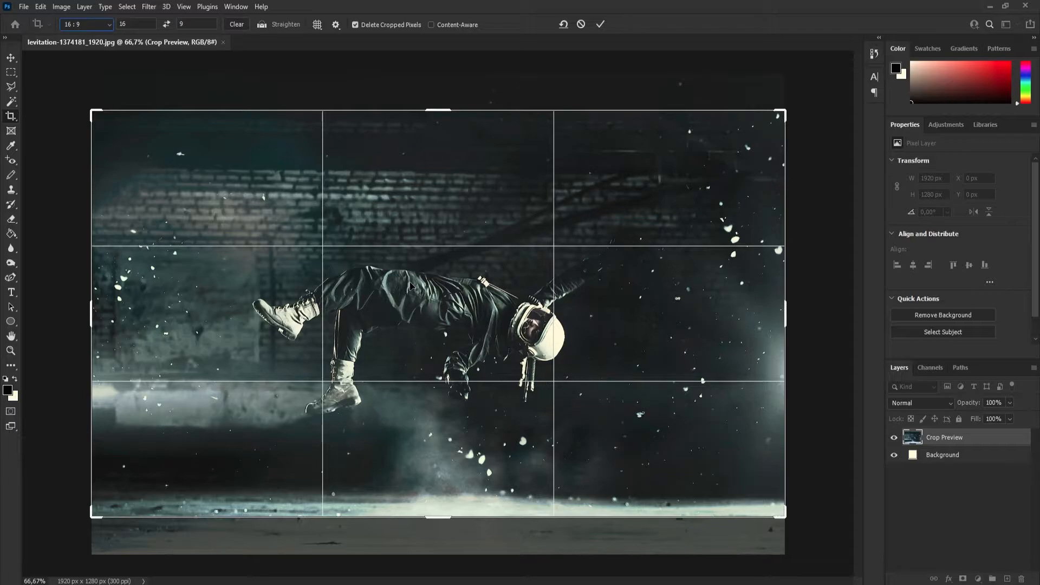
Switch the crop preset to W x H x Resolution and set the crop size to 250 px by 250 px.
left_click(106, 26)
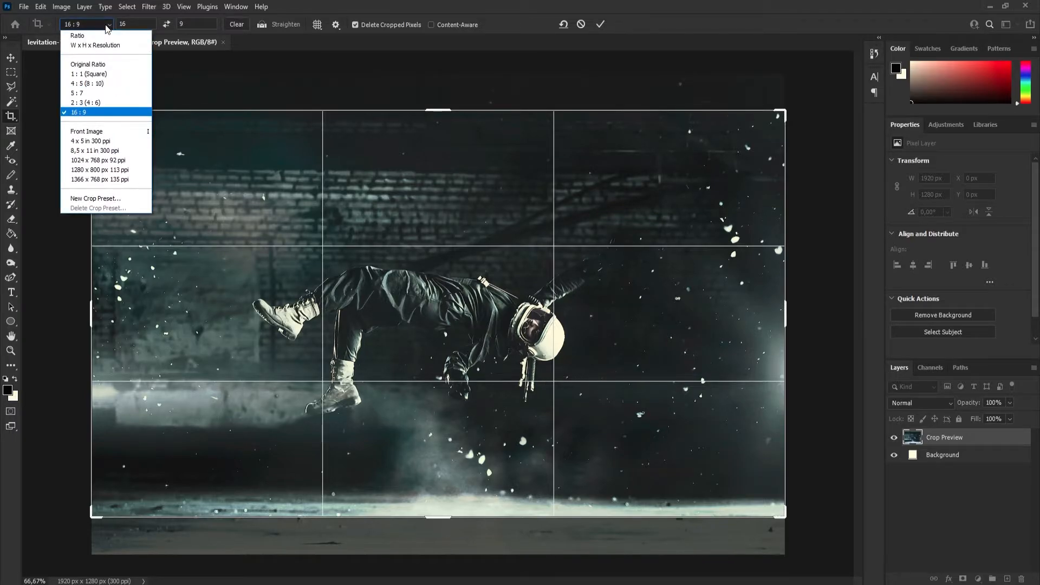
left_click(81, 46)
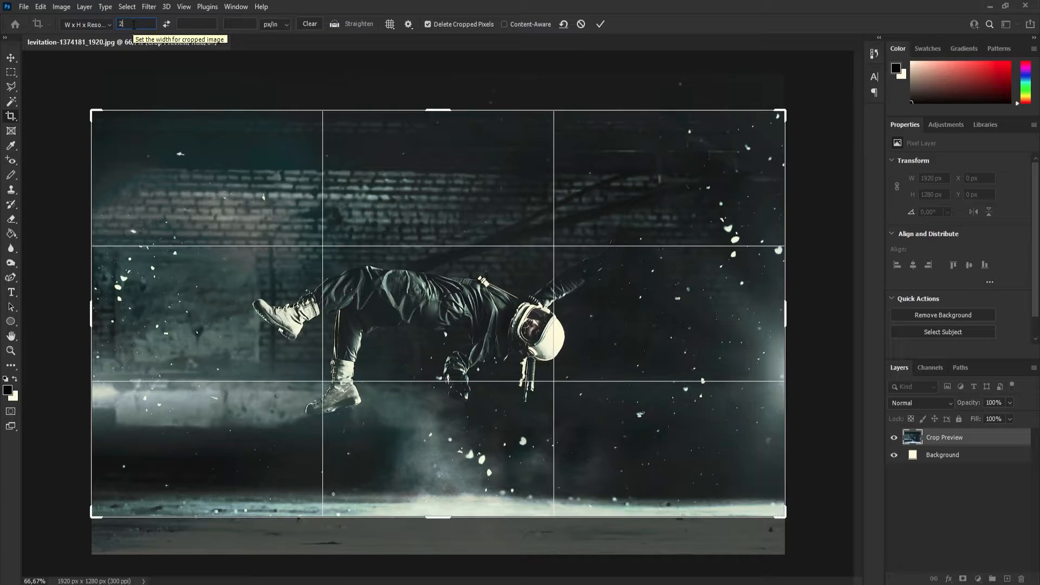
left_click(182, 25)
type("250")
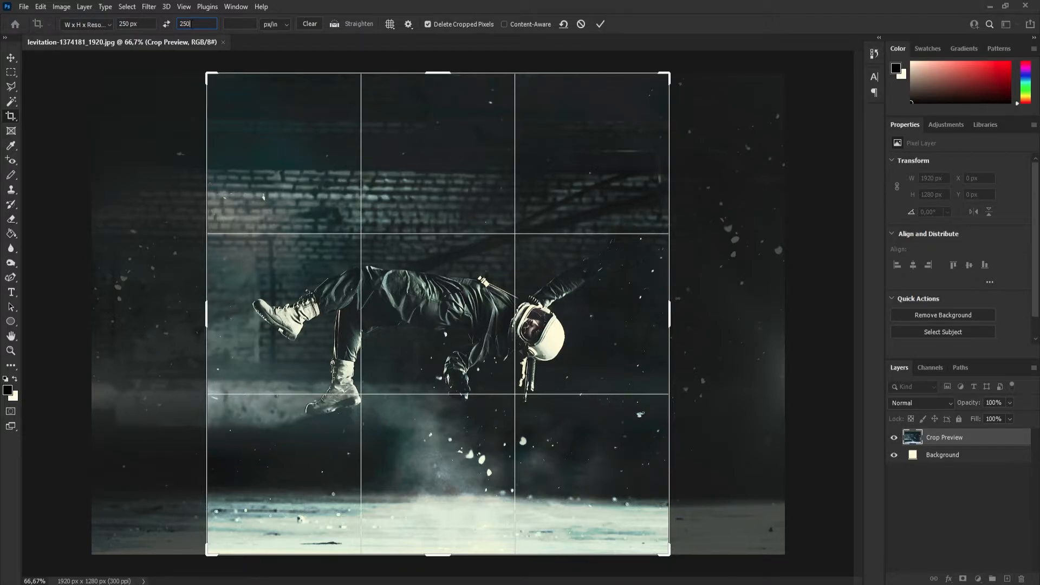
Apply the 250 x 250 px crop and examine the cropped image at different magnifications.
left_click(601, 24)
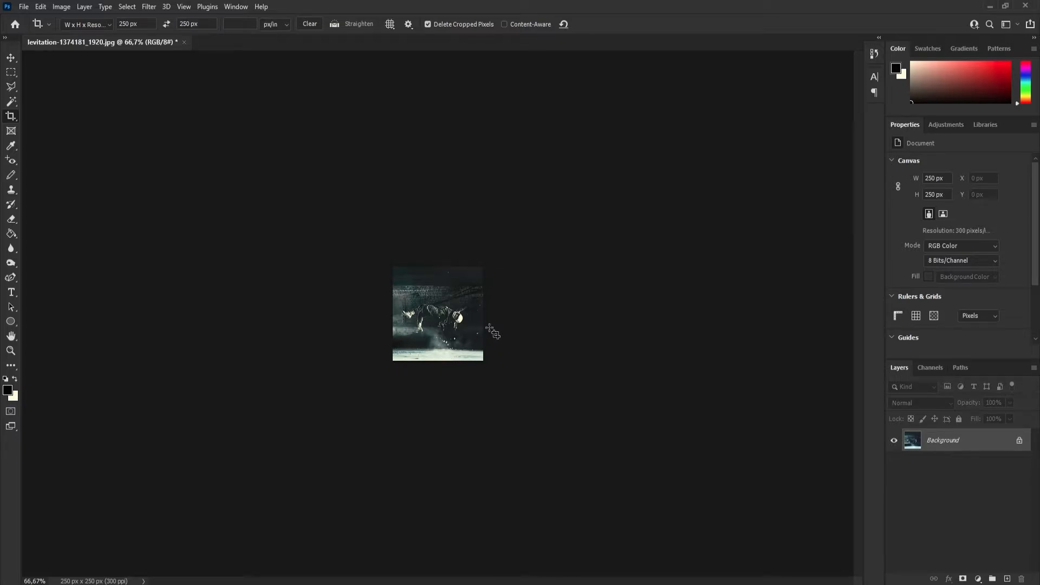
key("ctrl")
key("ctrl+plus")
key("ctrl+plus")
key("ctrl+plus")
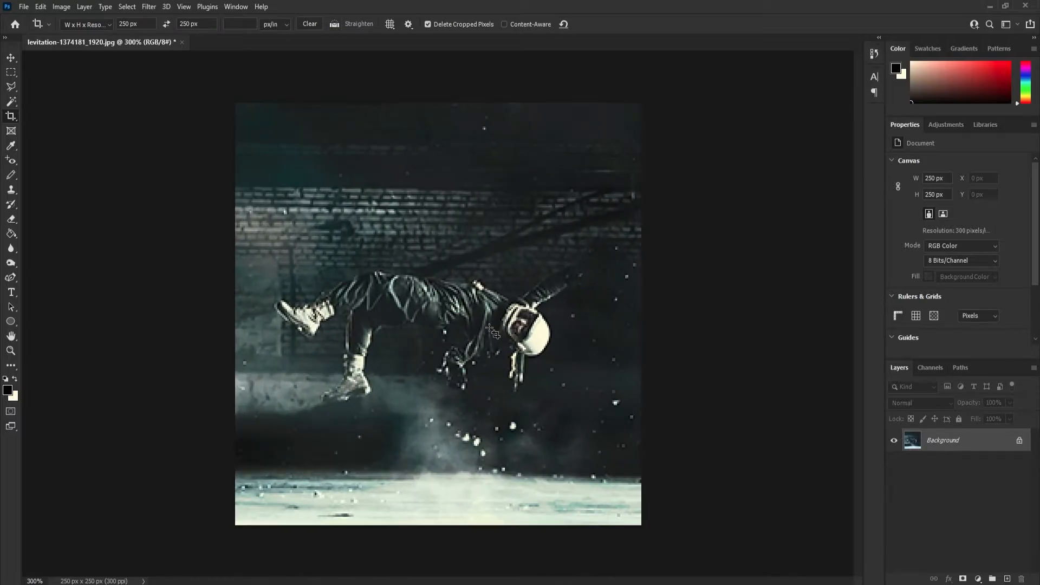
key("ctrl+minus")
key("ctrl+minus")
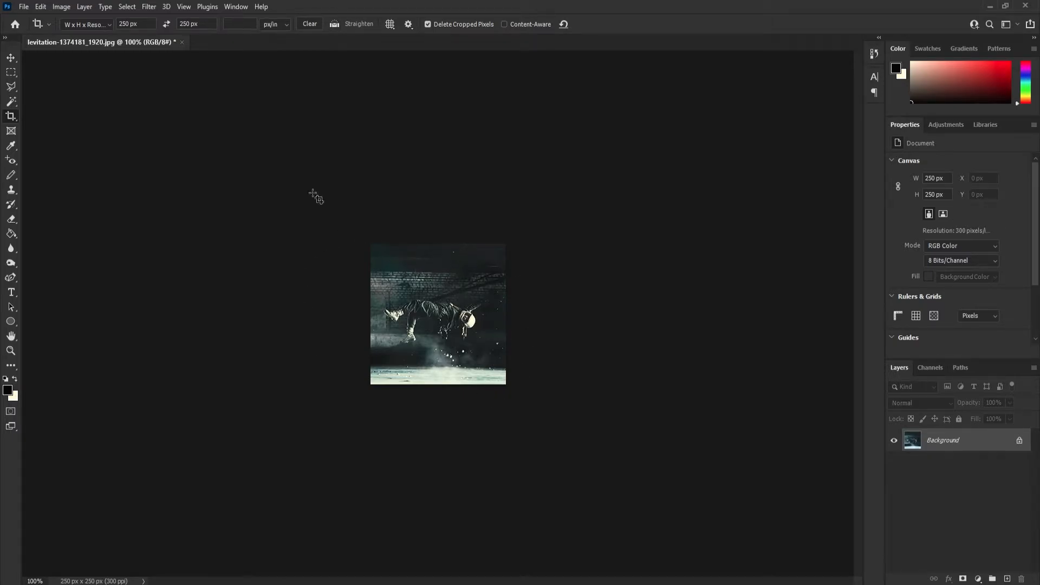
Undo the 250 x 250 px crop and bring the whole original photo into view.
left_click(44, 8)
left_click(73, 20)
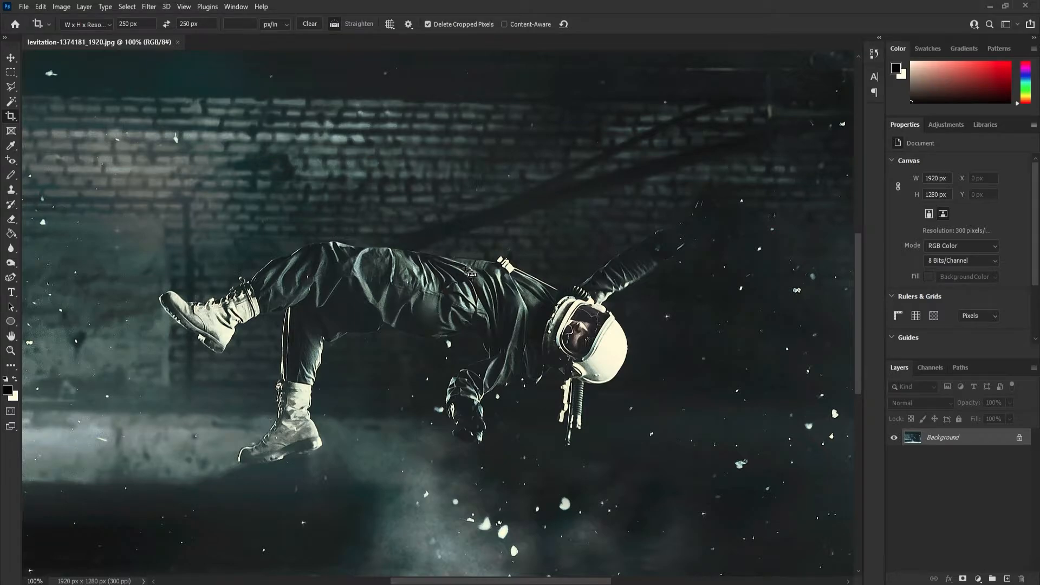
key("ctrl+minus")
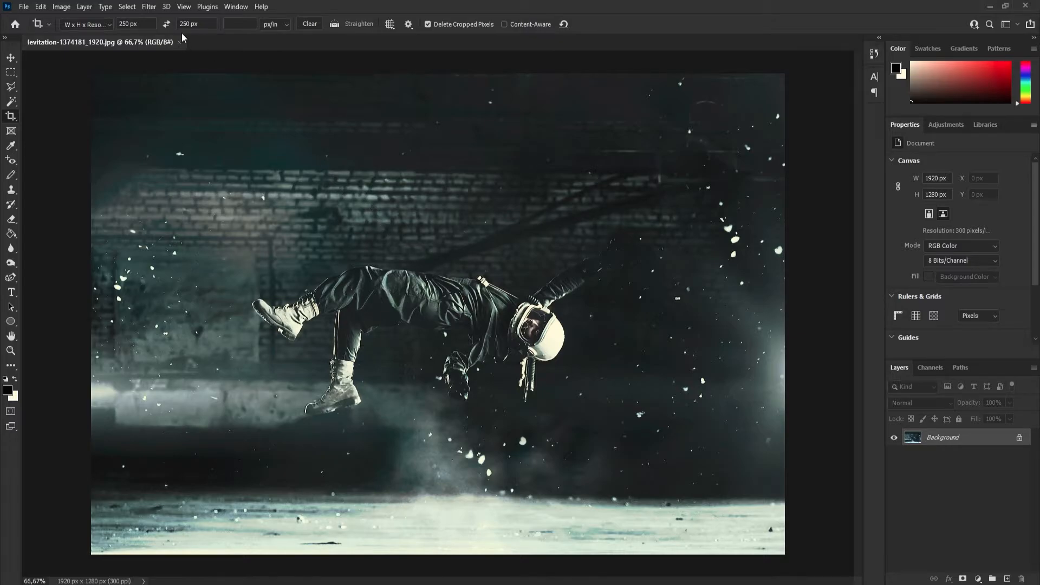
left_click(91, 24)
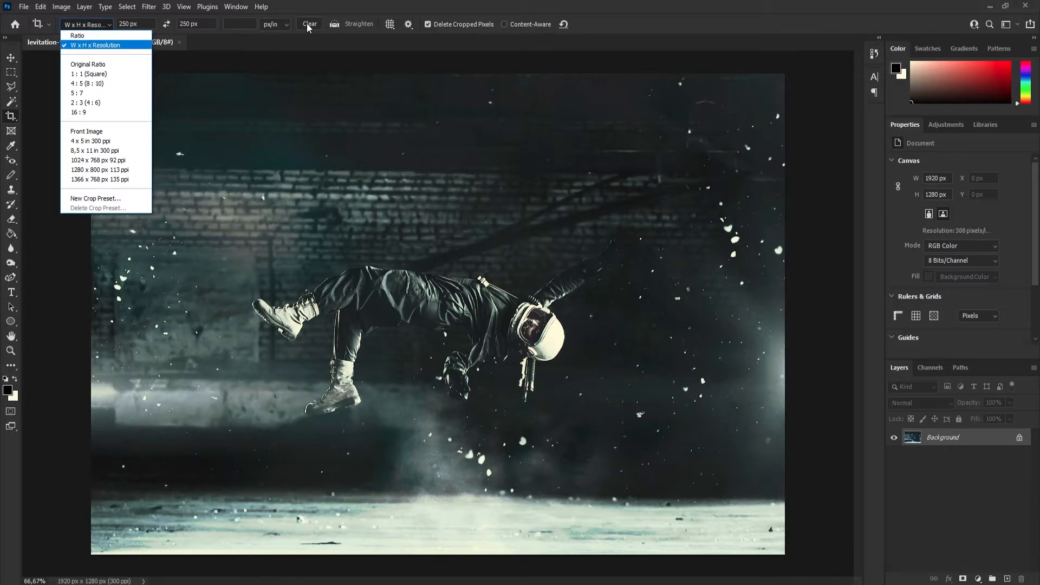
left_click(589, 21)
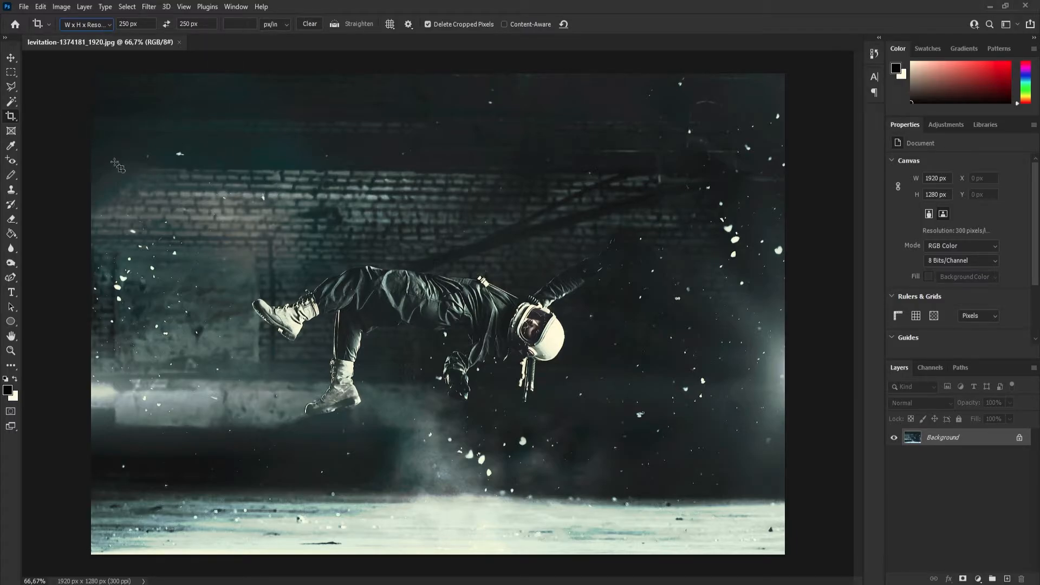
Try to adjust the crop frame's side edge with the crop size still fixed at 250 x 250 px.
left_click(14, 59)
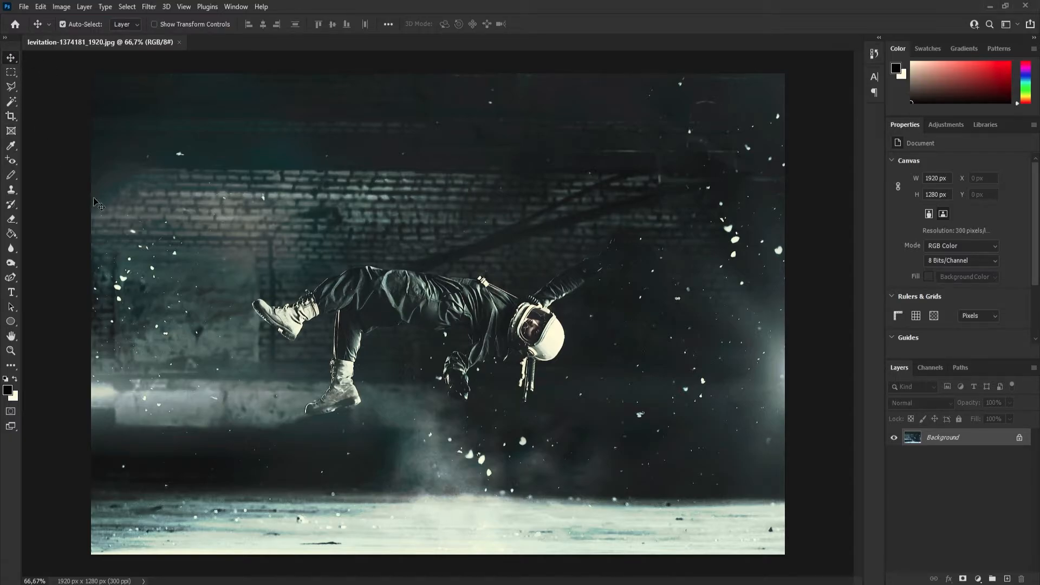
left_click(13, 118)
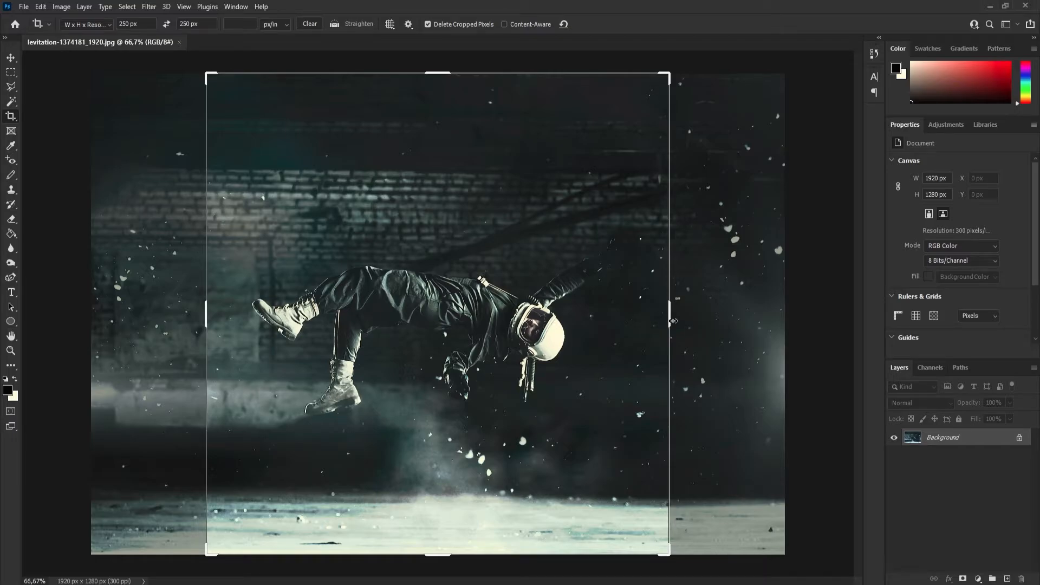
mouse_move(672, 321)
left_mouse_down()
mouse_move(792, 324)
mouse_move(606, 317)
mouse_move(798, 330)
mouse_move(637, 320)
mouse_move(705, 322)
mouse_move(666, 322)
left_mouse_up()
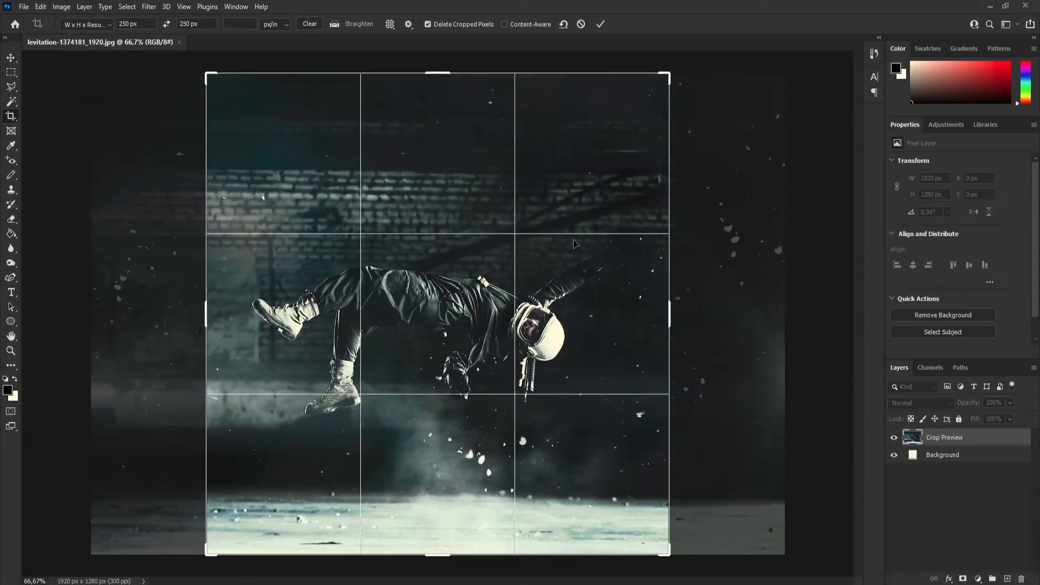
Try the Ratio preset, return to W x H x Resolution, clear the crop size values and cancel the pending crop.
left_click(93, 26)
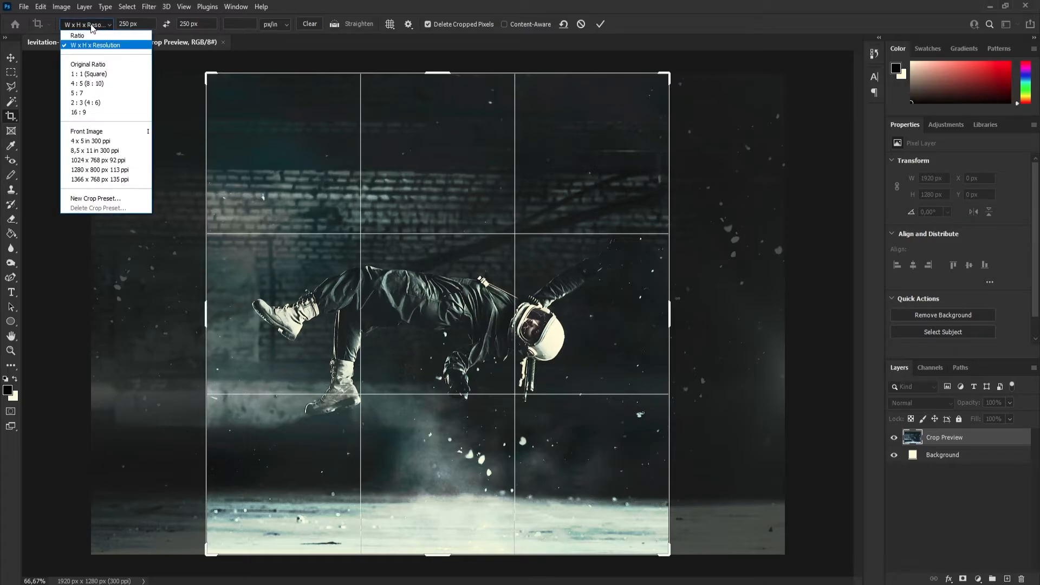
left_click(94, 36)
left_click(94, 25)
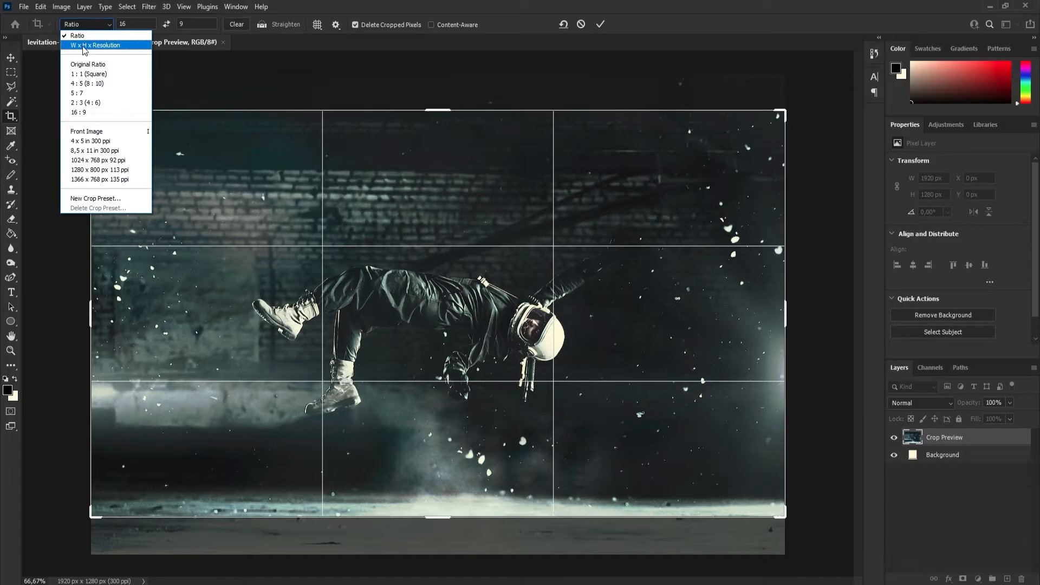
left_click(86, 46)
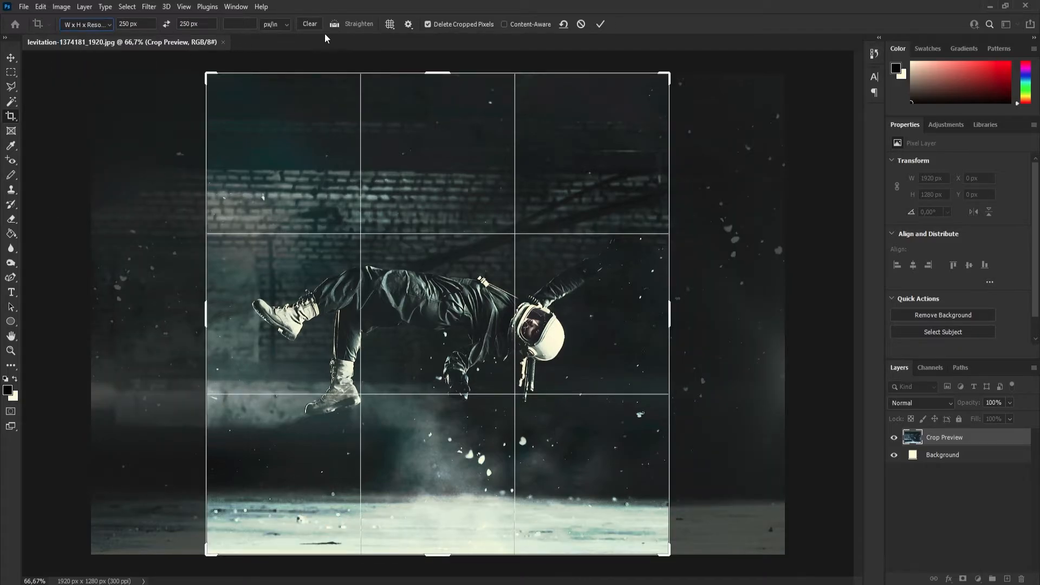
left_click(313, 25)
left_click(581, 24)
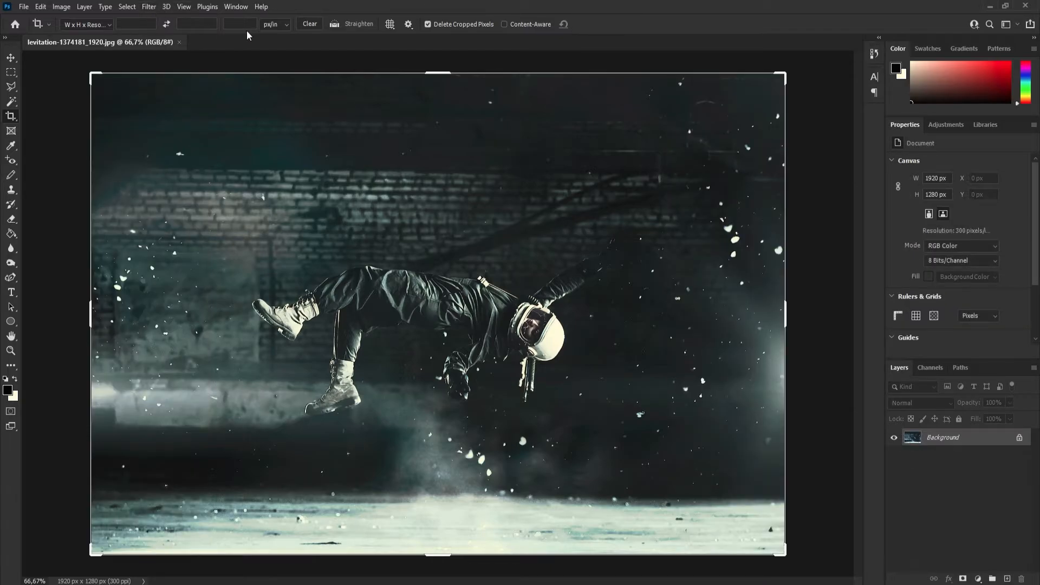
Try a freehand crop that pulls in both side edges of the photo, and cancel it.
left_click(10, 57)
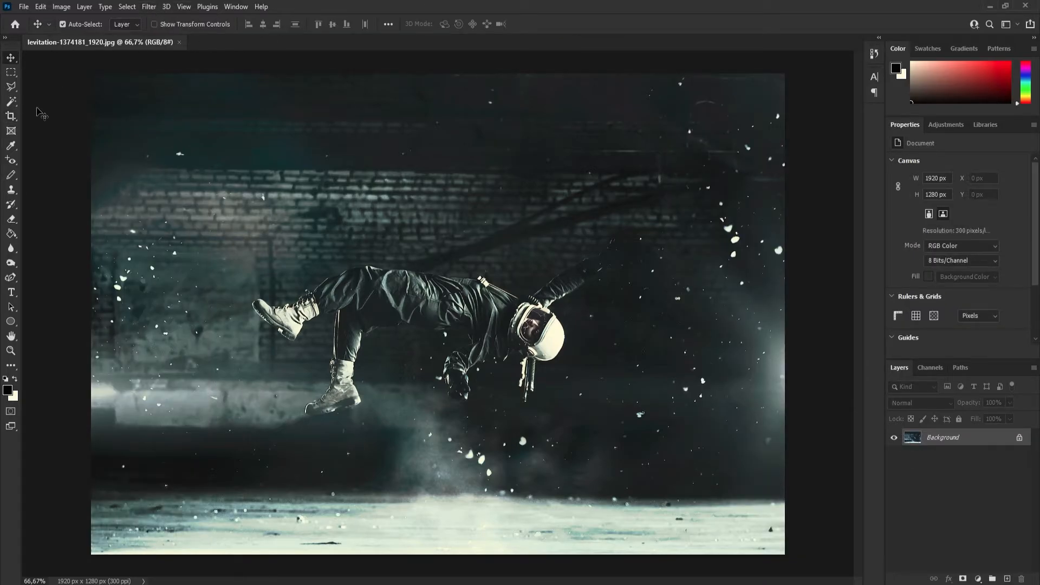
left_click(11, 116)
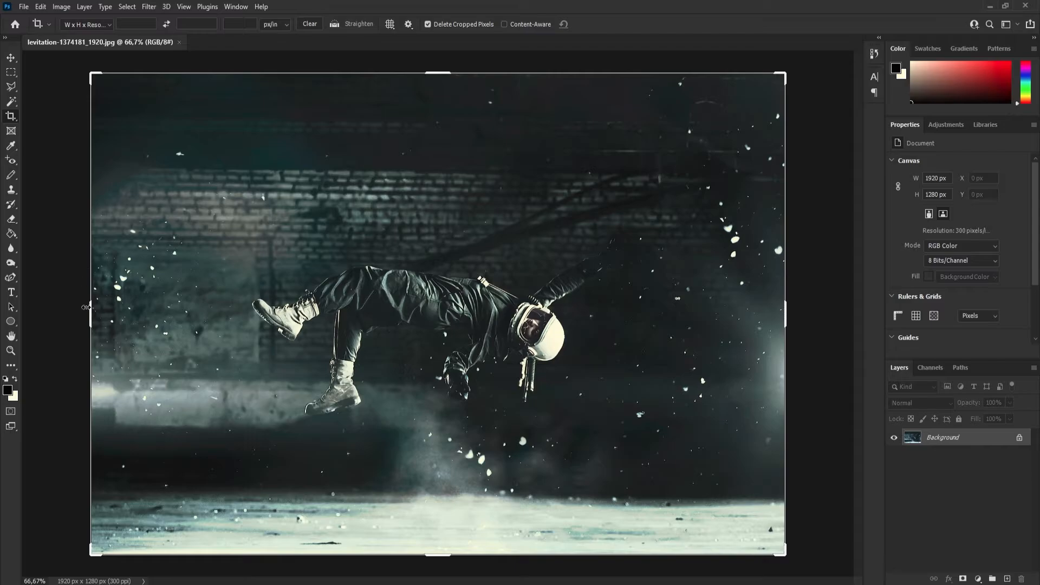
left_click_drag(87, 311, 152, 320)
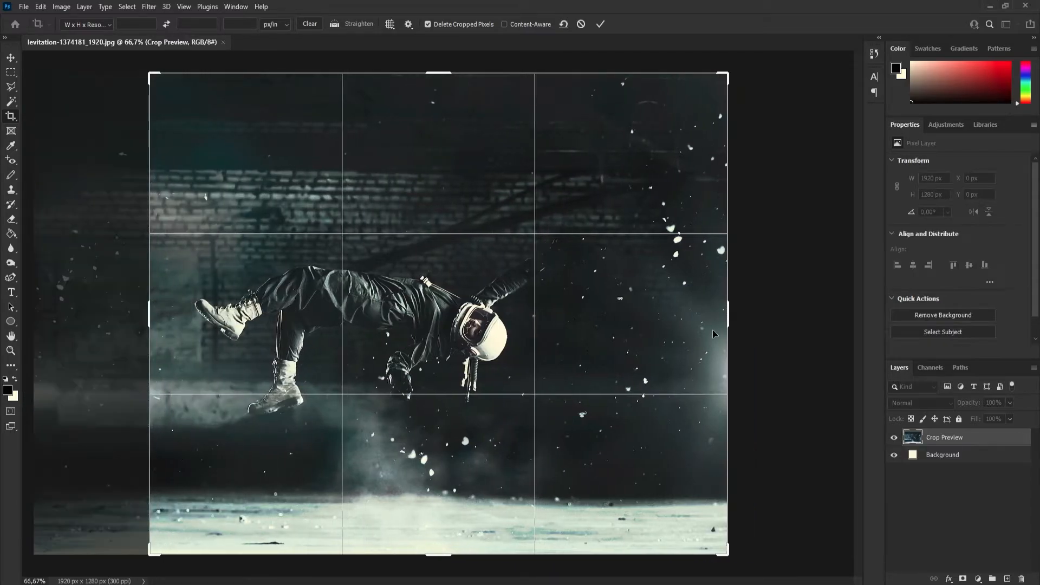
left_click_drag(678, 314, 699, 299)
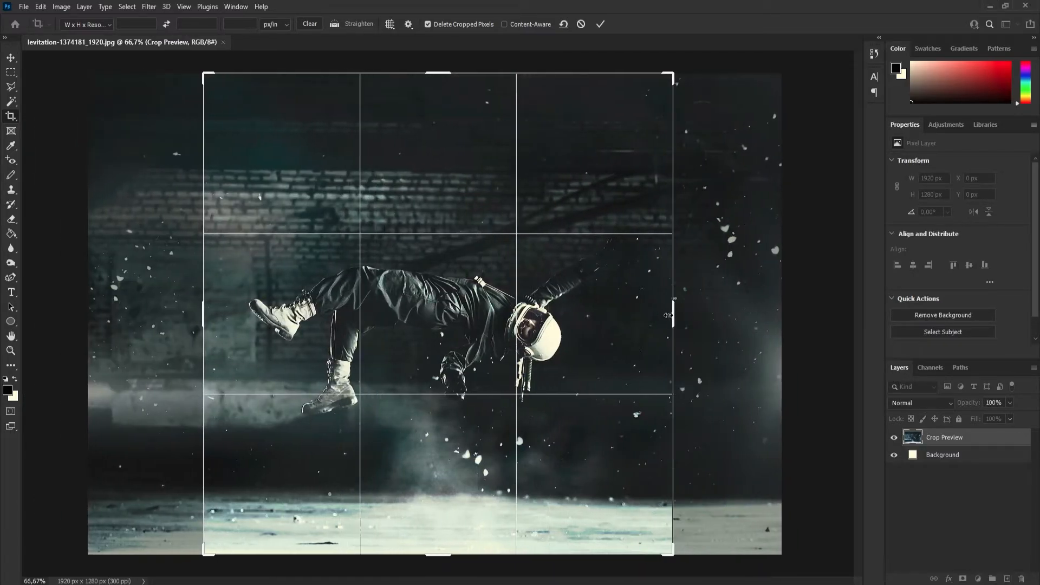
left_click(580, 24)
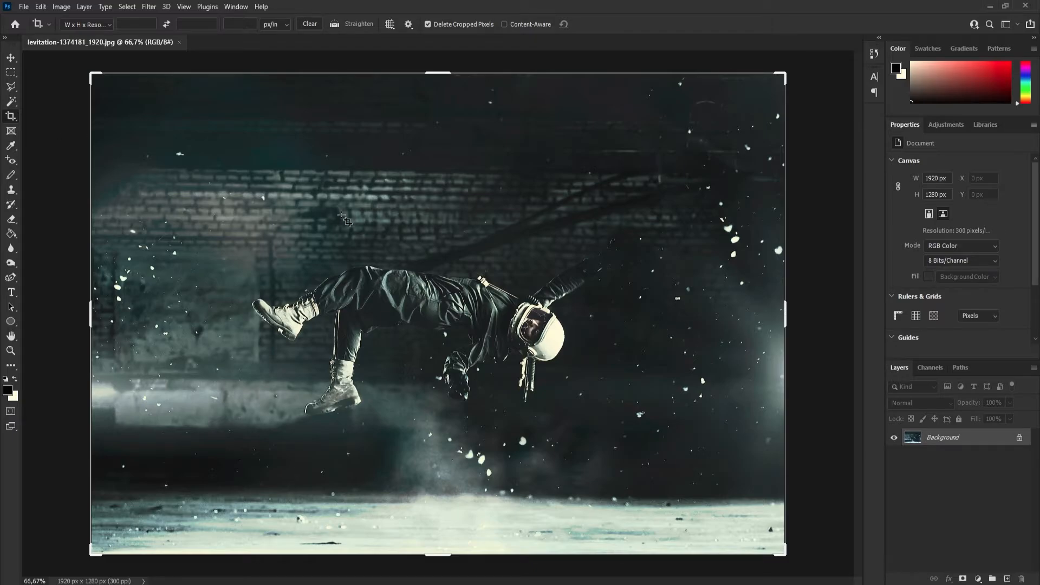
Restart the Crop tool on the whole photo with Content-Aware enabled.
key("ctrl+minus")
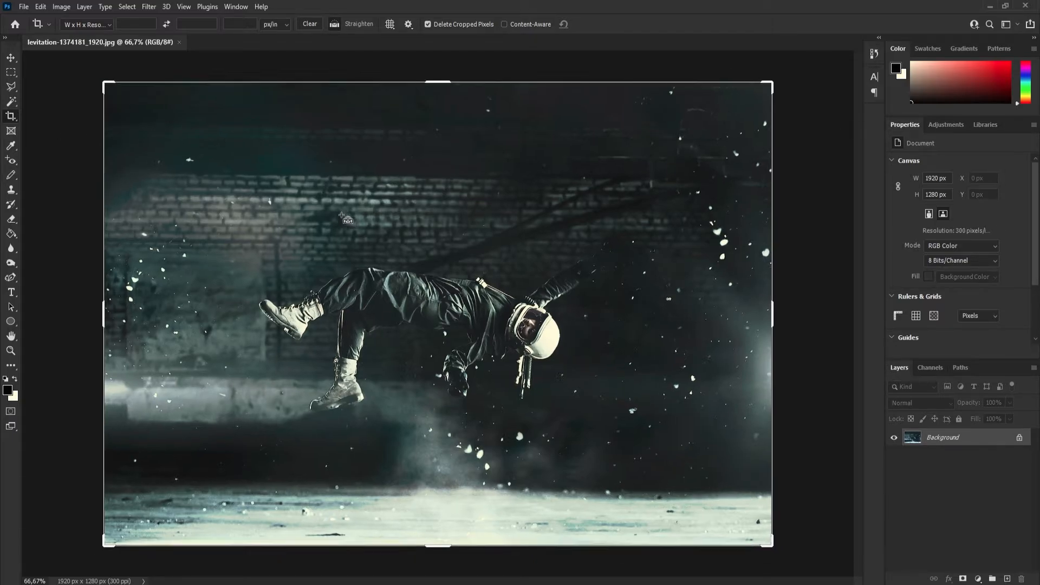
key("v")
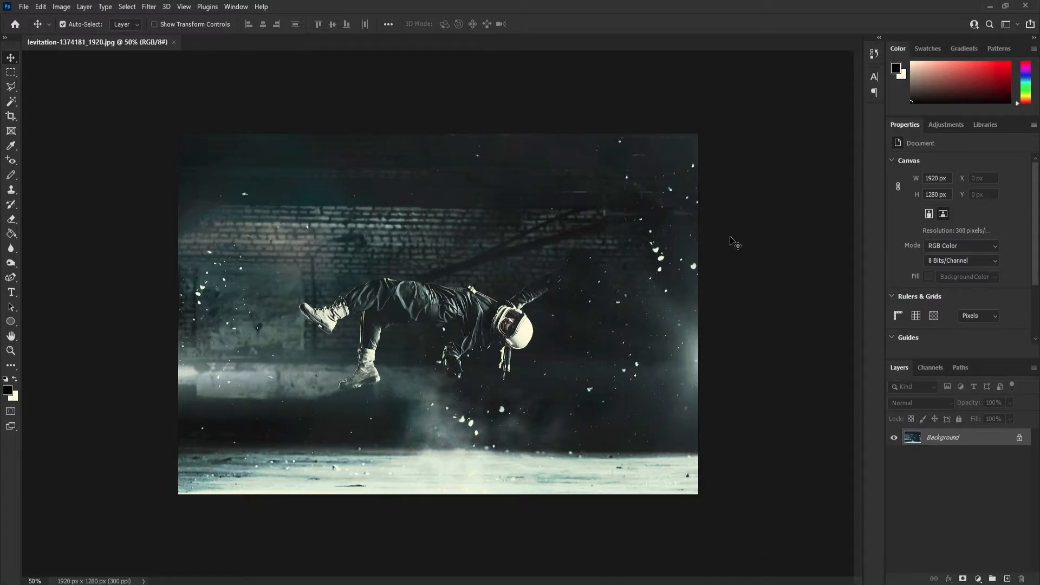
left_click(11, 116)
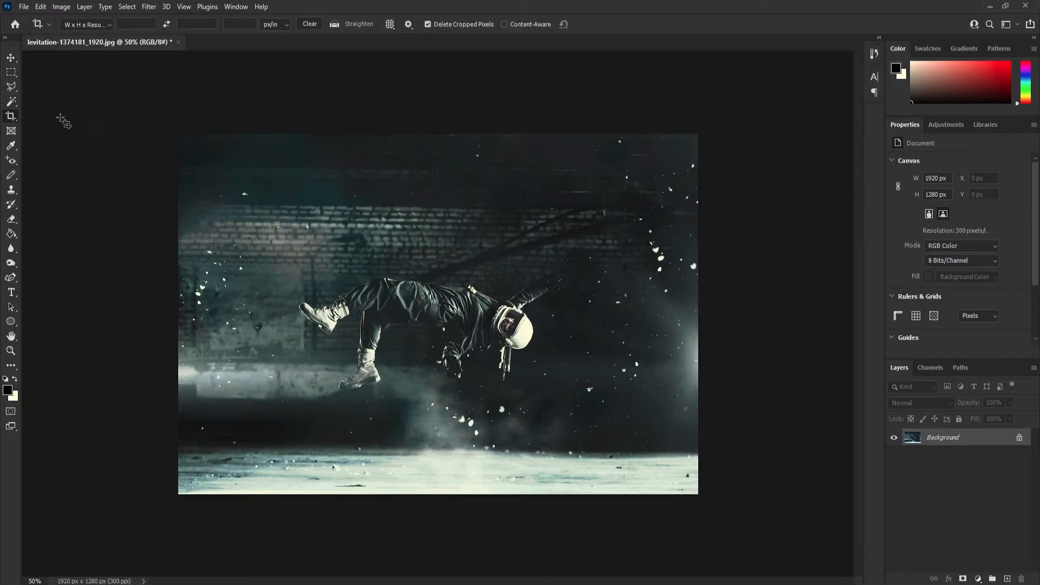
left_click(11, 116)
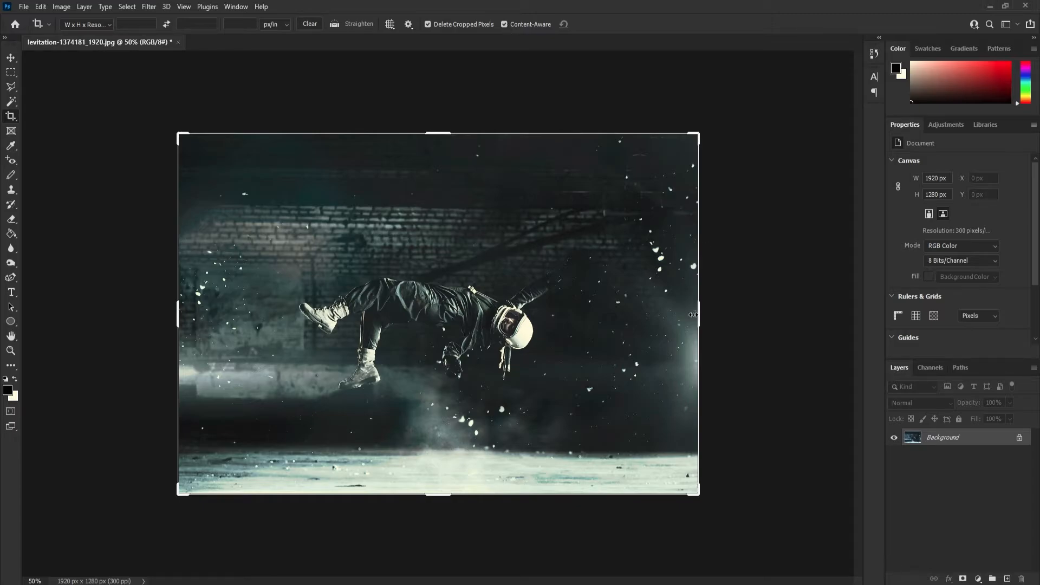
Try widening the photo on both sides to about 2164 px with a Content-Aware crop, and undo it.
left_click_drag(698, 316, 715, 317)
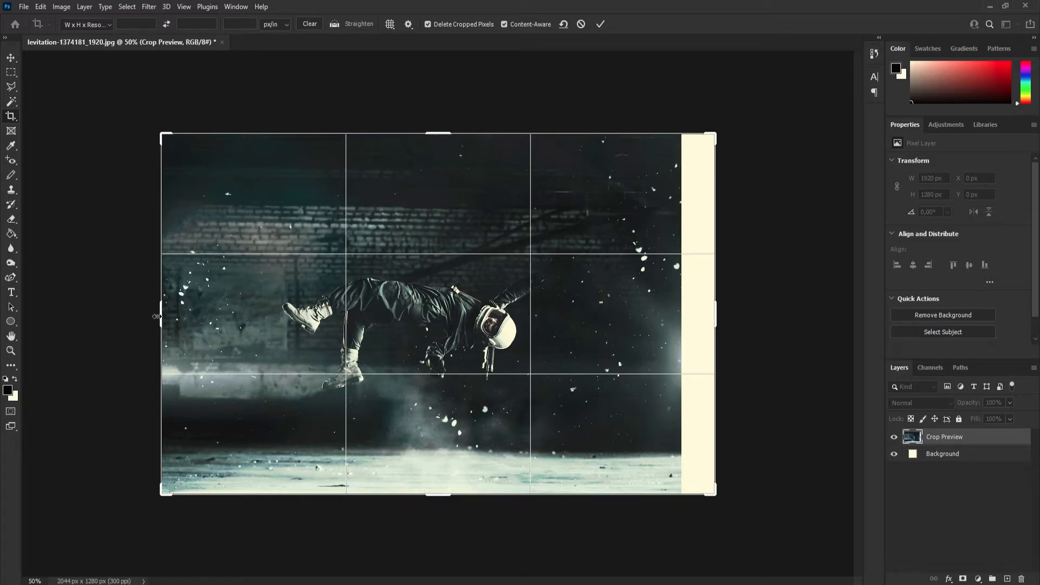
left_click_drag(156, 316, 143, 318)
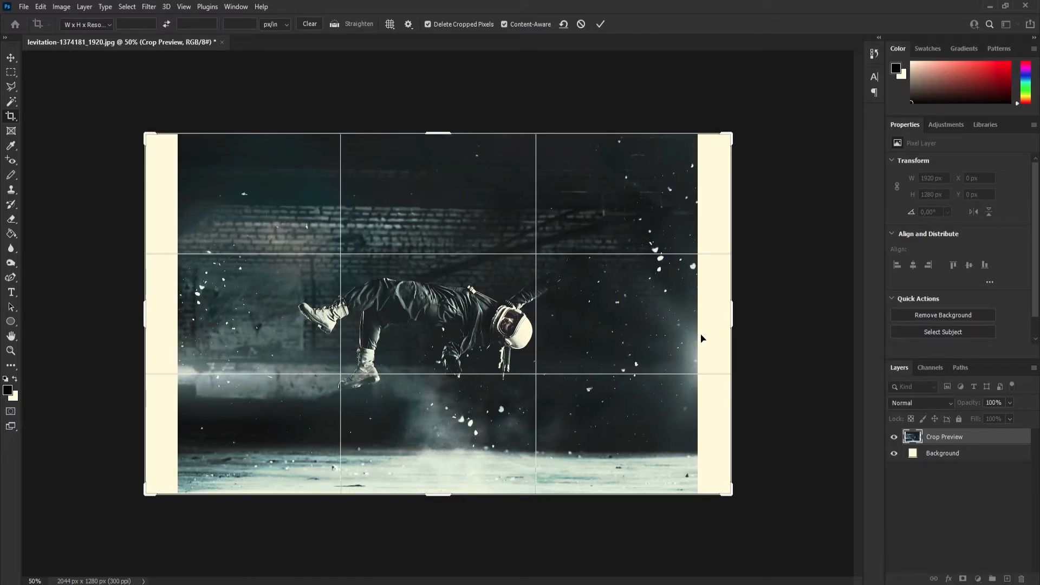
left_click(600, 25)
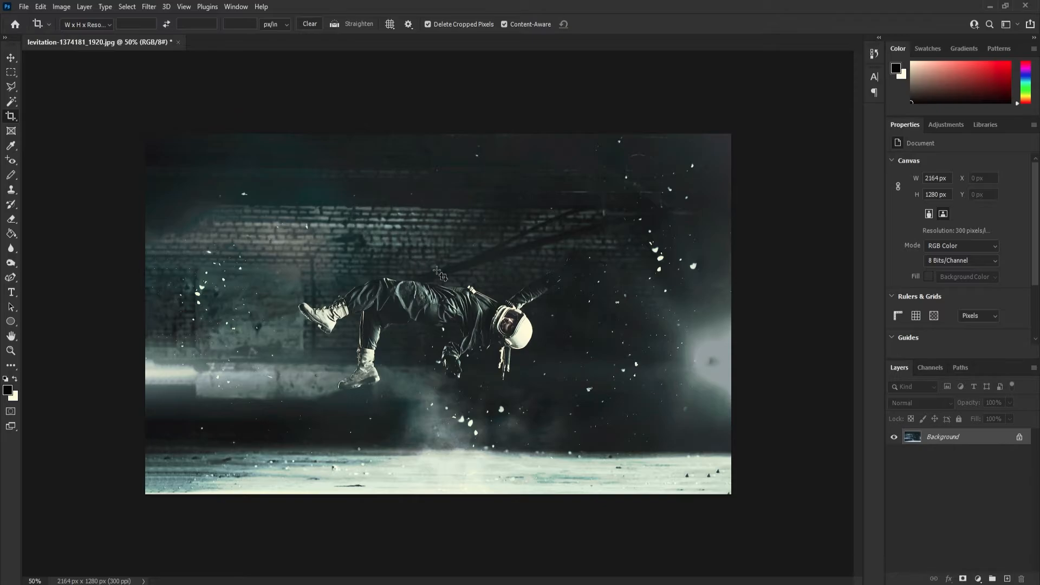
left_click(42, 6)
left_click(60, 17)
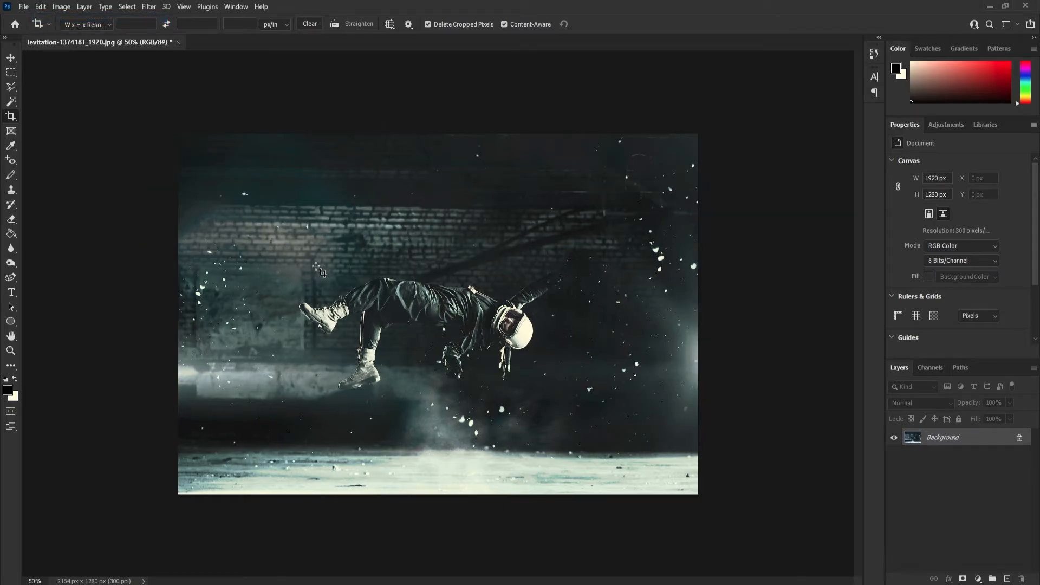
Extend the photo above and below to a height of about 1520 px with a Content-Aware crop.
left_click(11, 118)
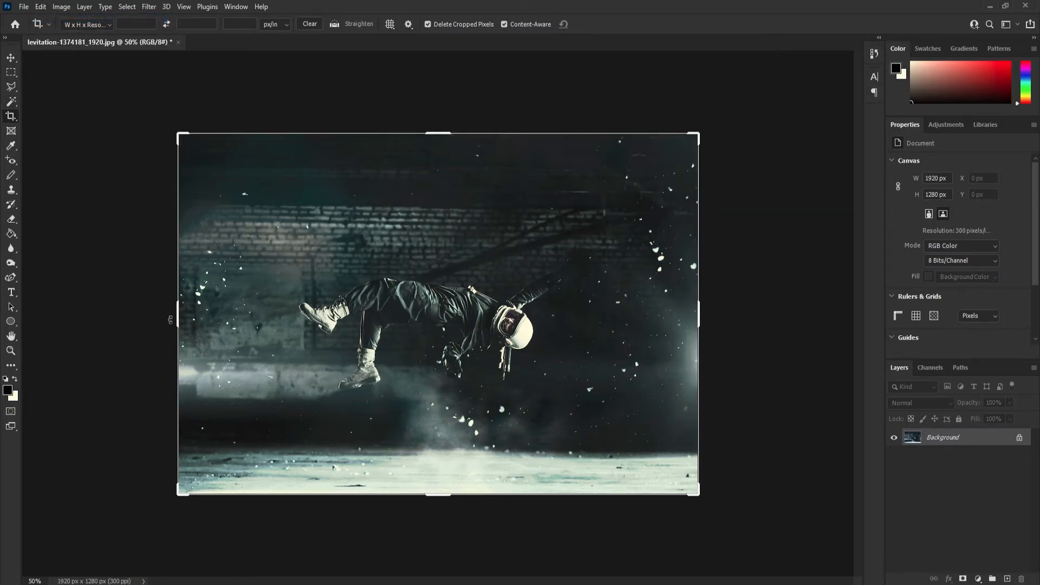
left_click_drag(437, 132, 437, 117)
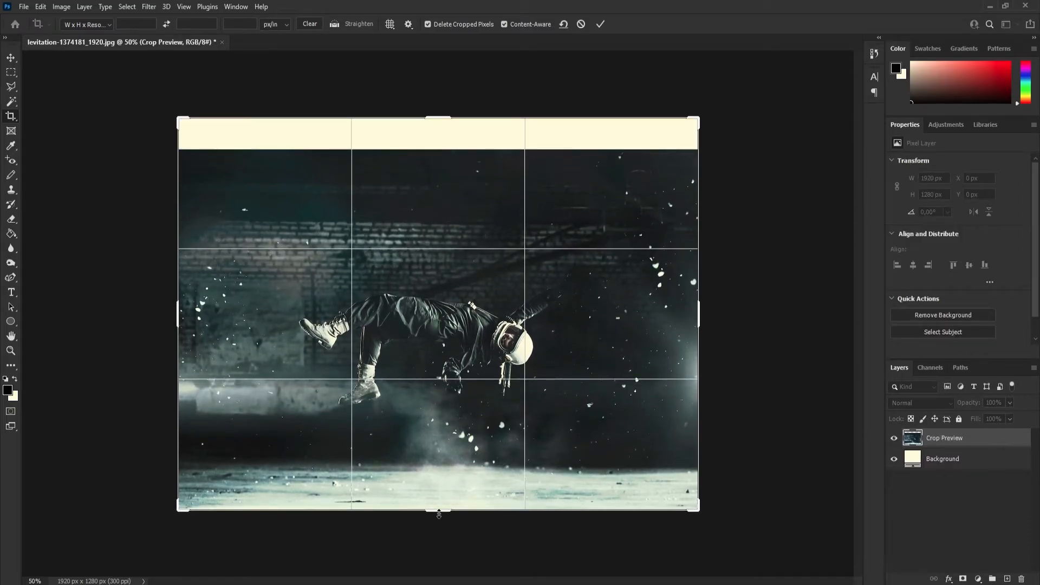
left_click_drag(439, 514, 440, 528)
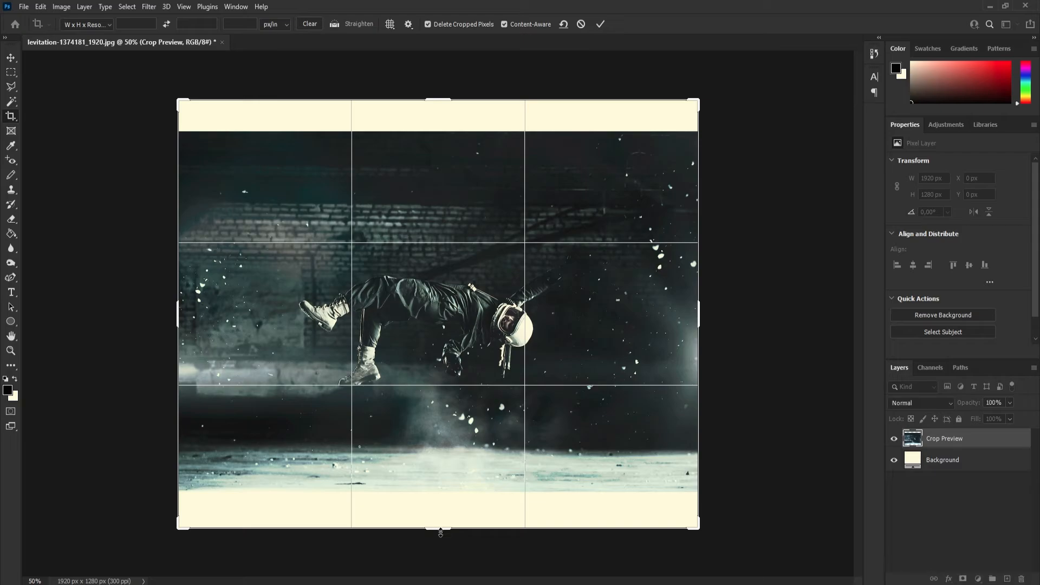
left_click(600, 24)
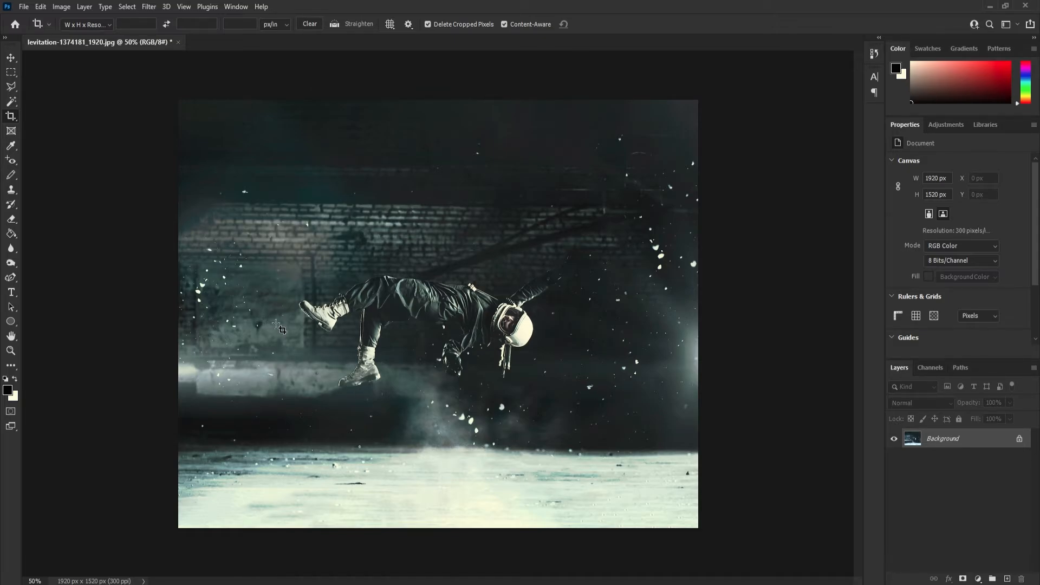
Extend the photo on both sides to a width of about 2920 px with a Content-Aware crop.
left_click(11, 121)
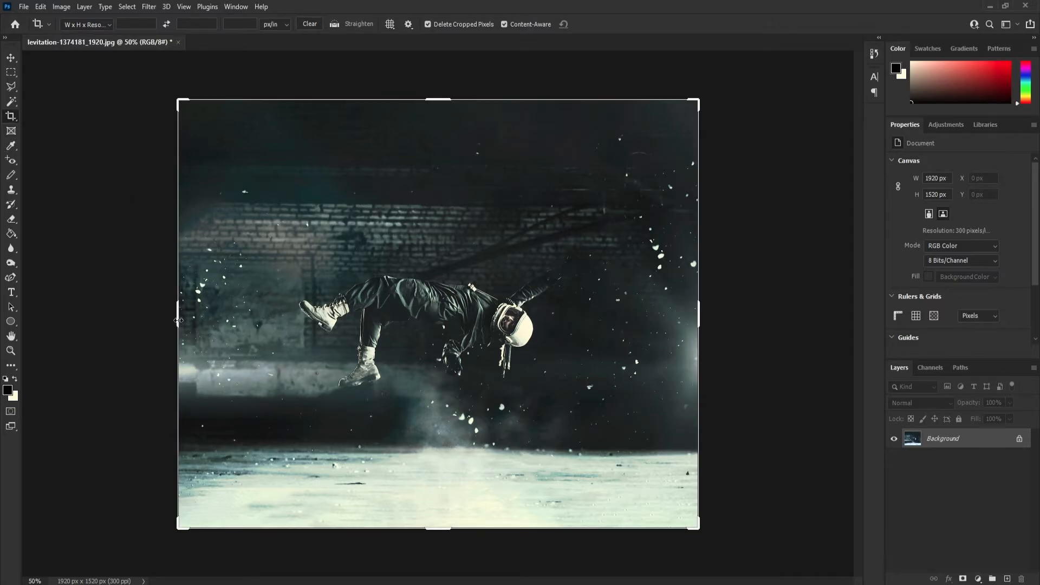
left_click_drag(178, 319, 111, 318)
left_click_drag(770, 318, 822, 320)
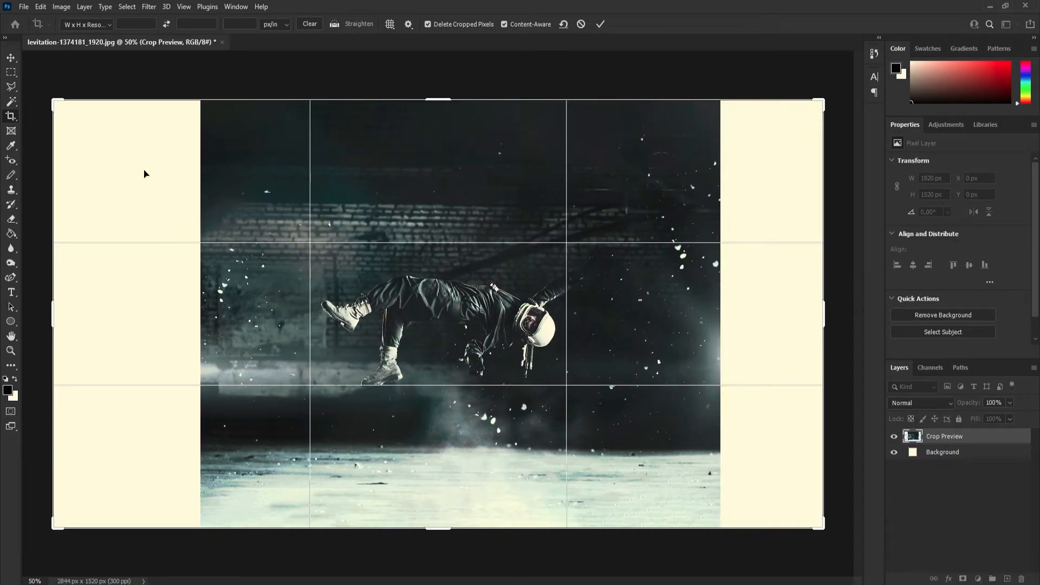
left_click_drag(54, 313, 44, 313)
left_click_drag(831, 323, 841, 323)
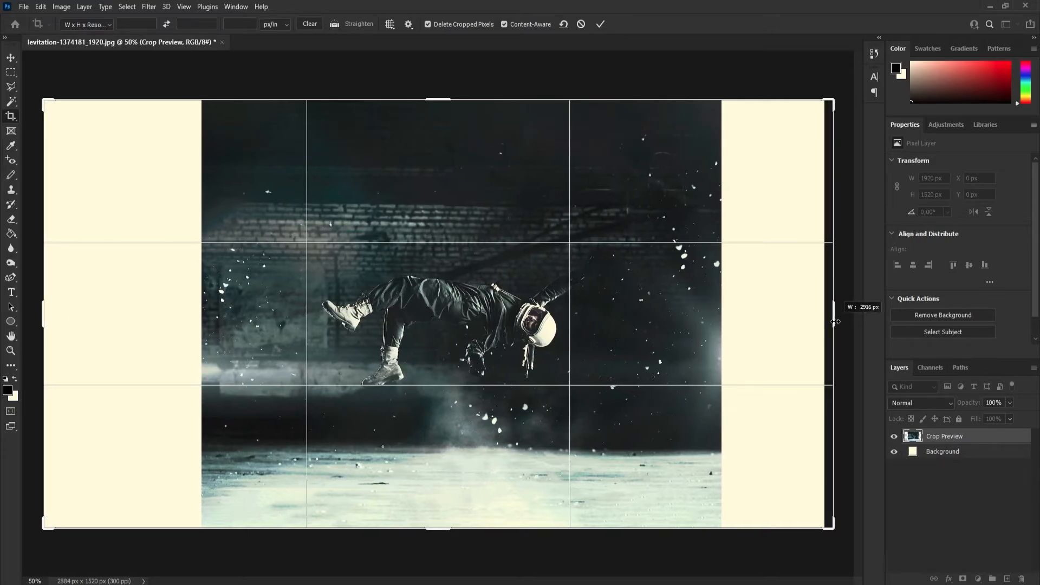
left_click(601, 24)
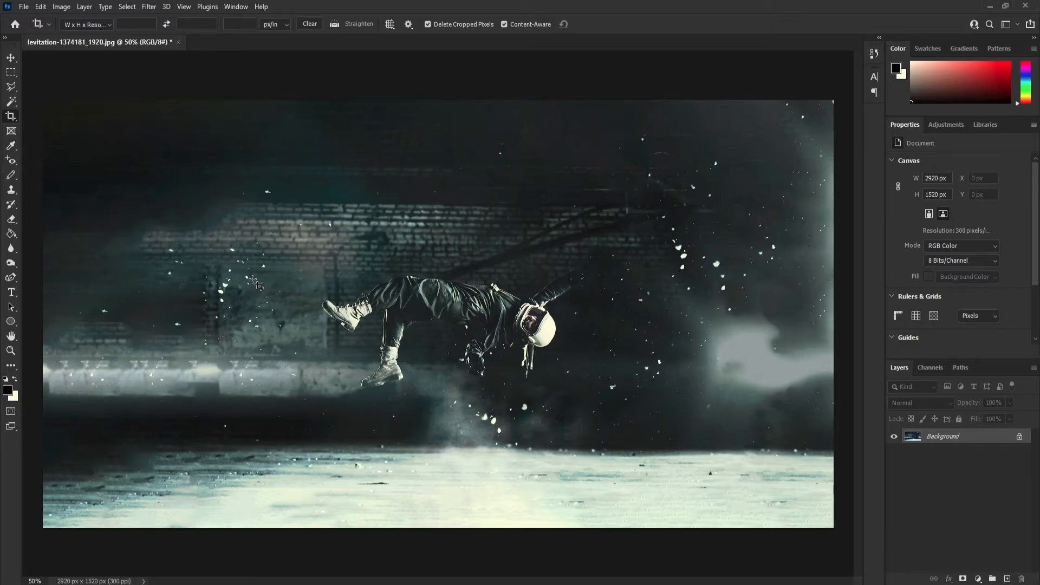
Try stretching the canvas far out on both sides to about 5560 px wide with a Content-Aware crop, and undo it.
key("ctrl+minus")
key("ctrl+minus")
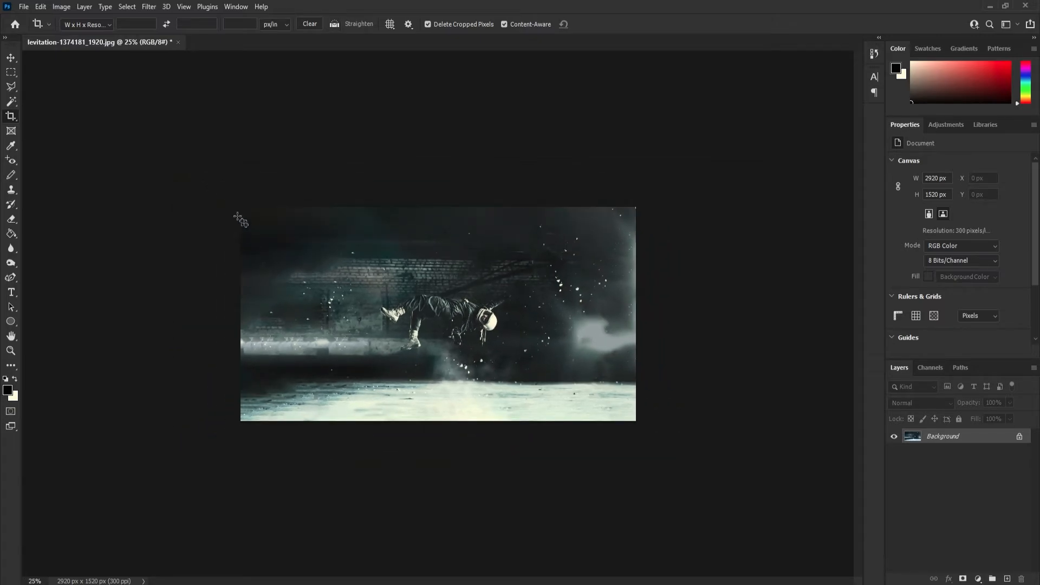
left_click(11, 117)
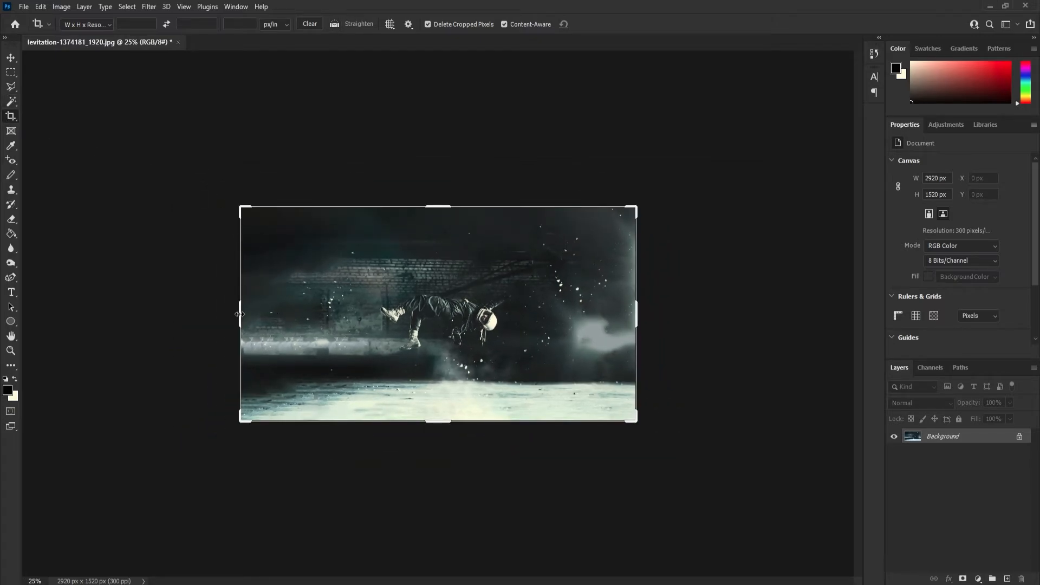
left_click_drag(236, 312, 134, 313)
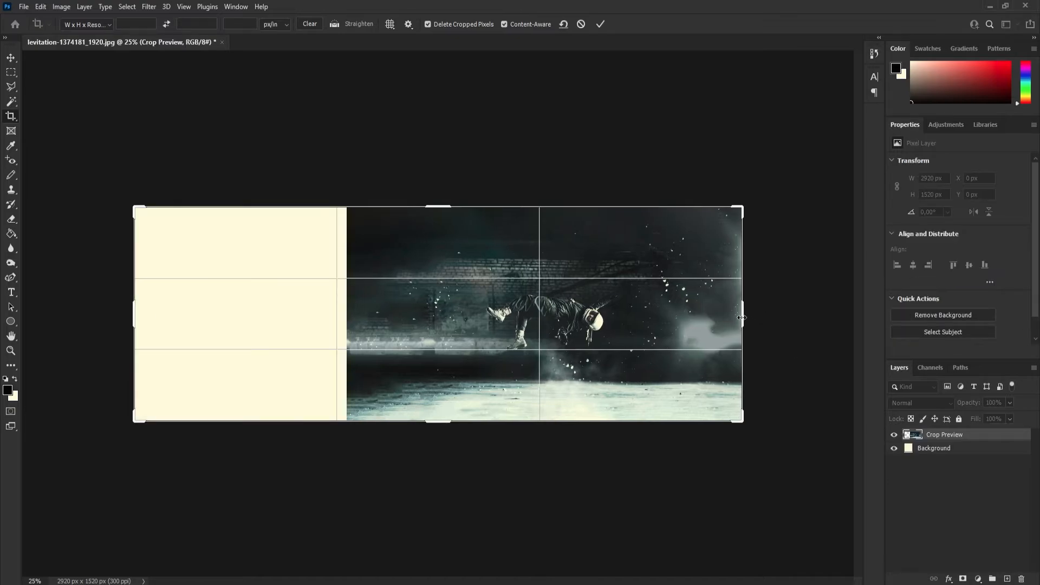
left_click_drag(741, 317, 816, 305)
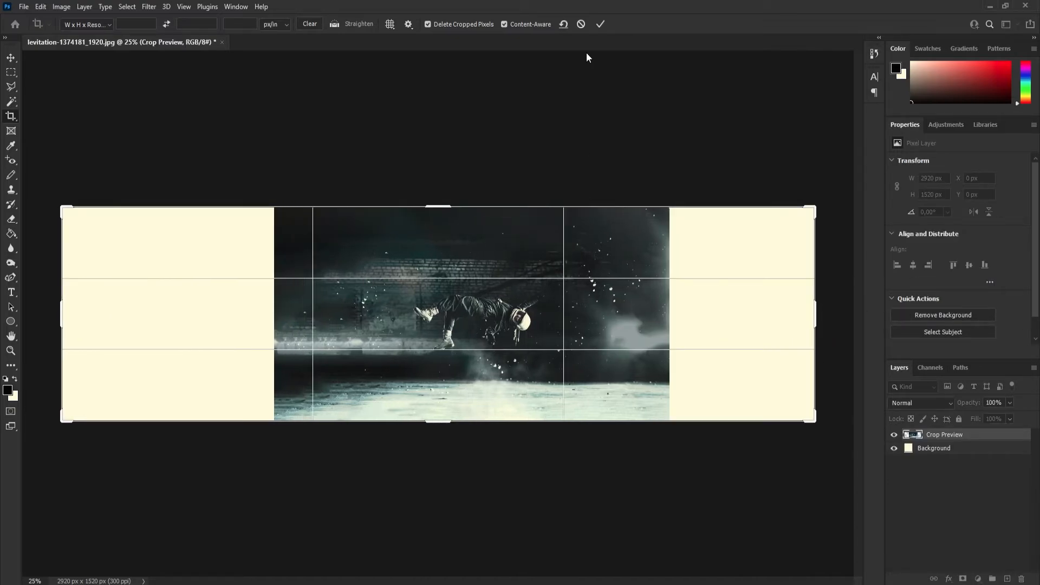
left_click(601, 25)
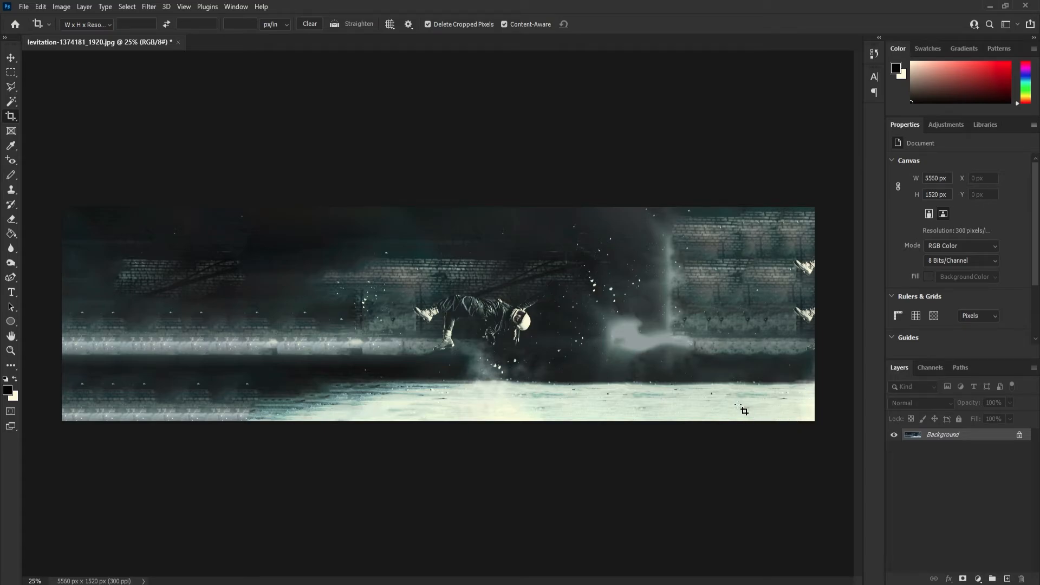
left_click(61, 8)
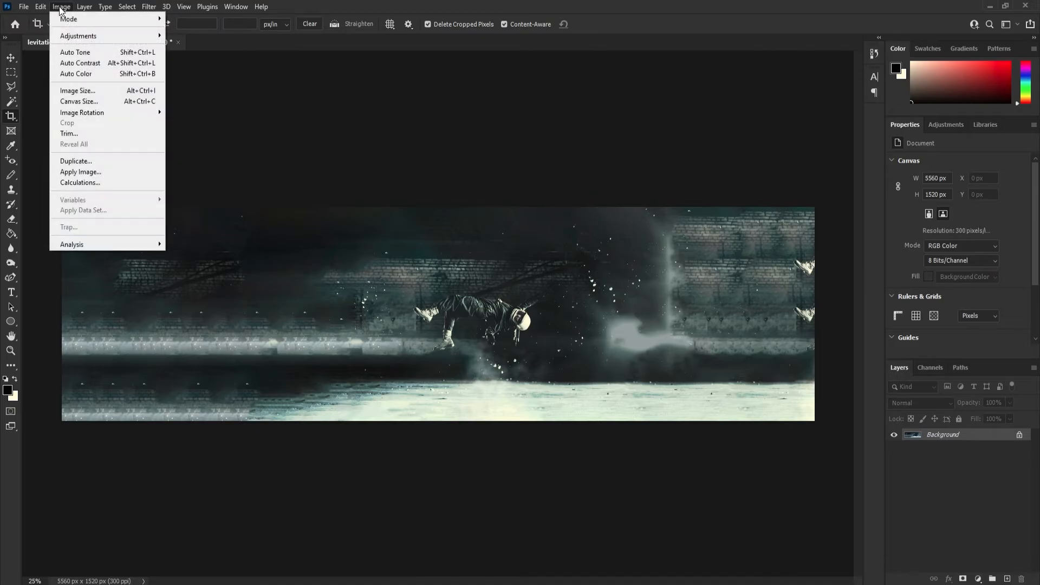
left_click(68, 20)
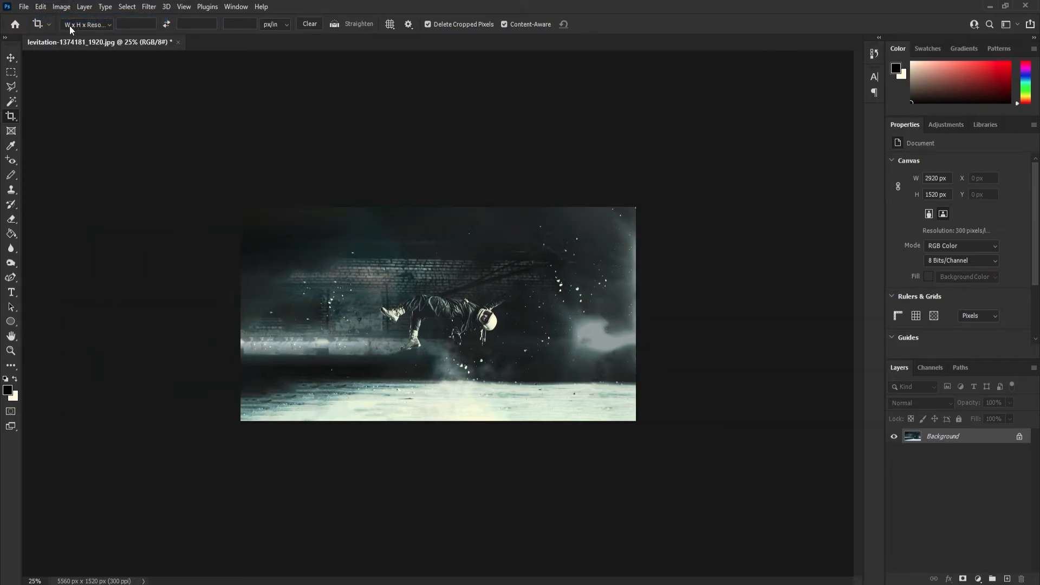
Undo the Content-Aware extensions of the photo's width and height.
left_click(41, 7)
left_click(59, 20)
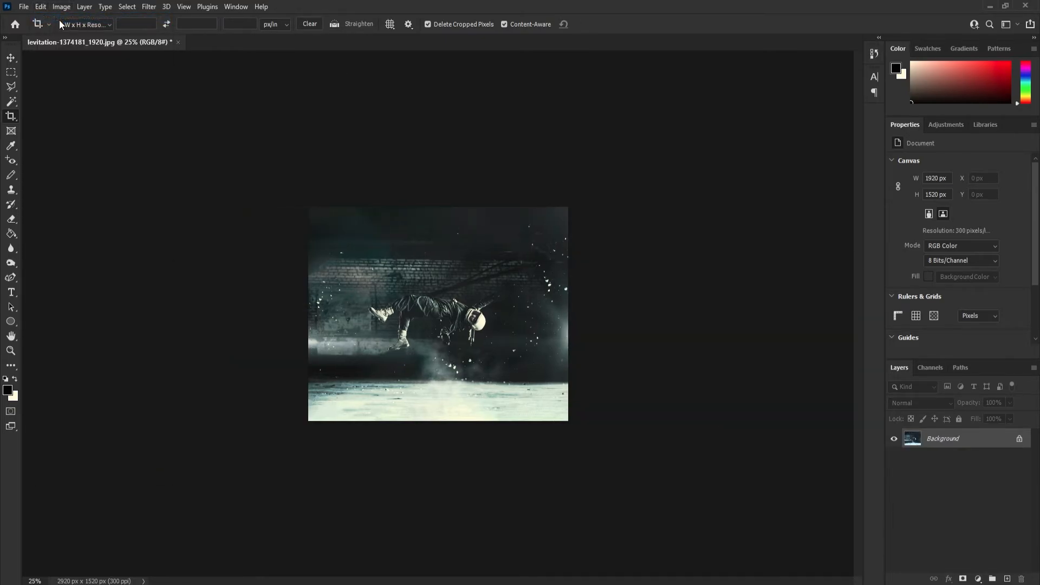
left_click(40, 7)
left_click(60, 19)
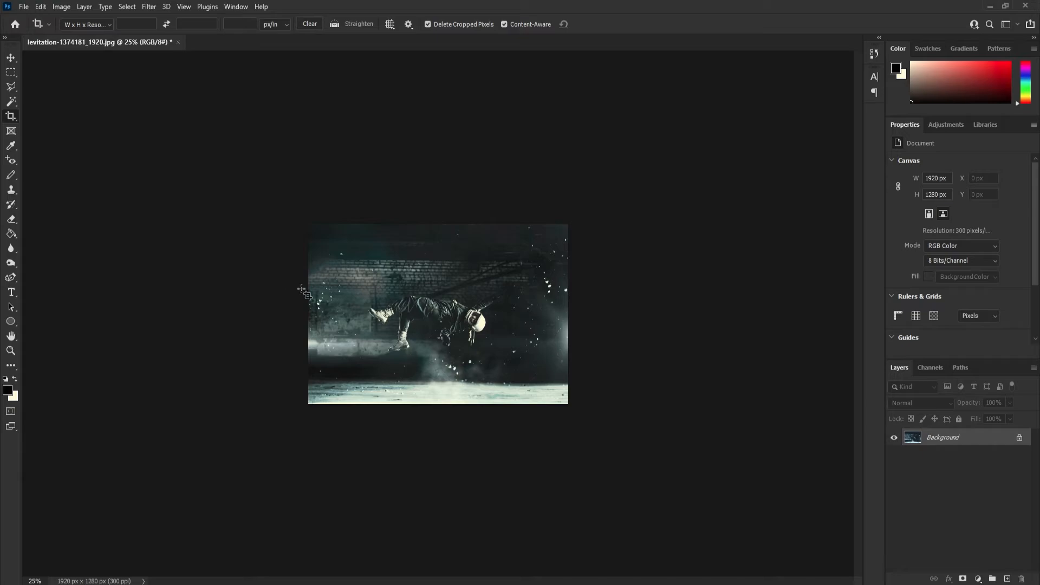
Straighten the photo along a nearly horizontal line drawn across the floating astronaut.
key("ctrl+plus")
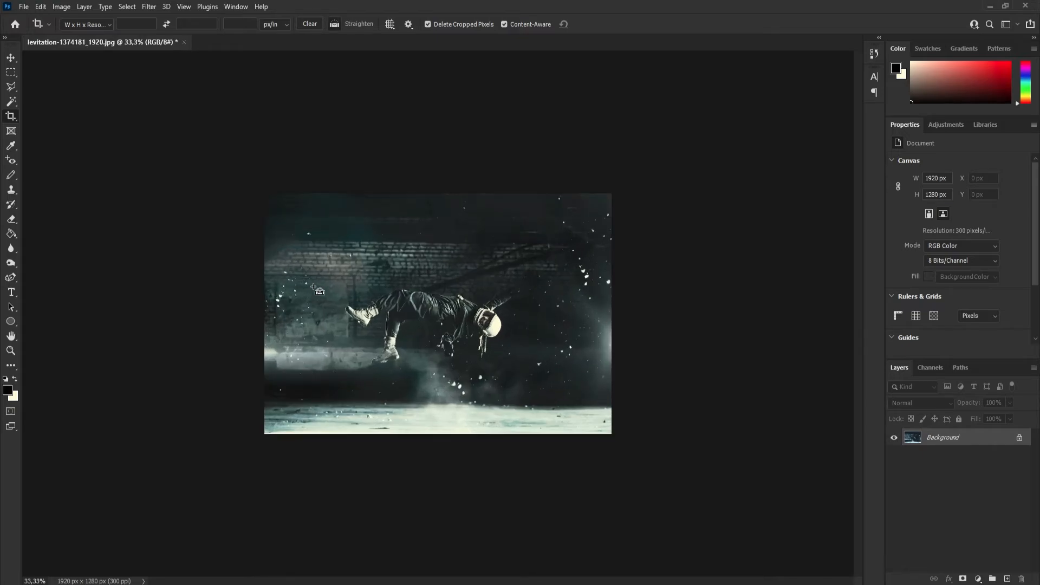
key("ctrl+plus")
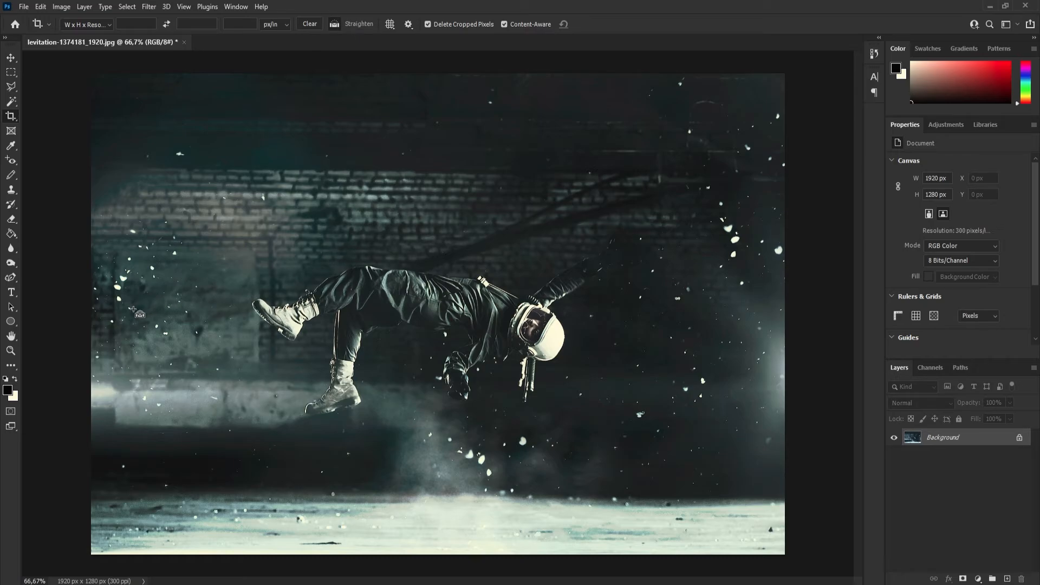
left_click_drag(133, 310, 699, 318)
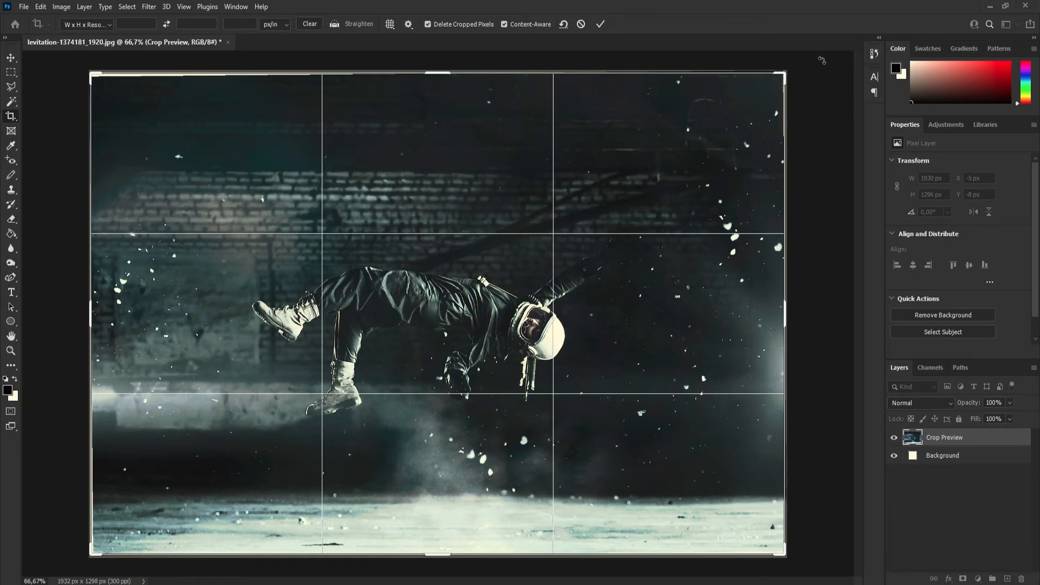
Rotate the photo steeply clockwise inside the crop frame and apply the crop with Content-Aware fill.
left_click_drag(814, 75, 816, 192)
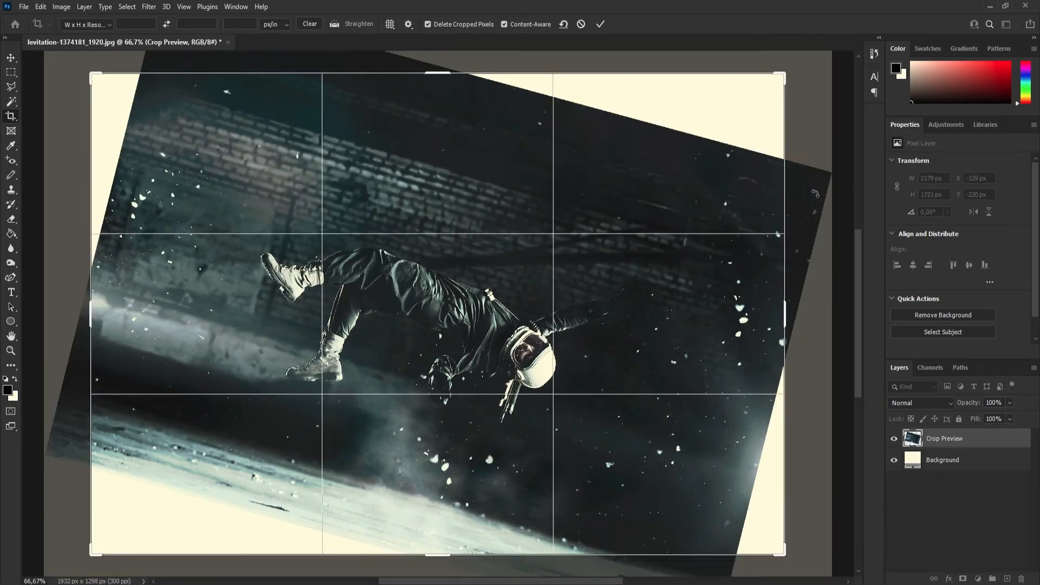
key("ctrl+minus")
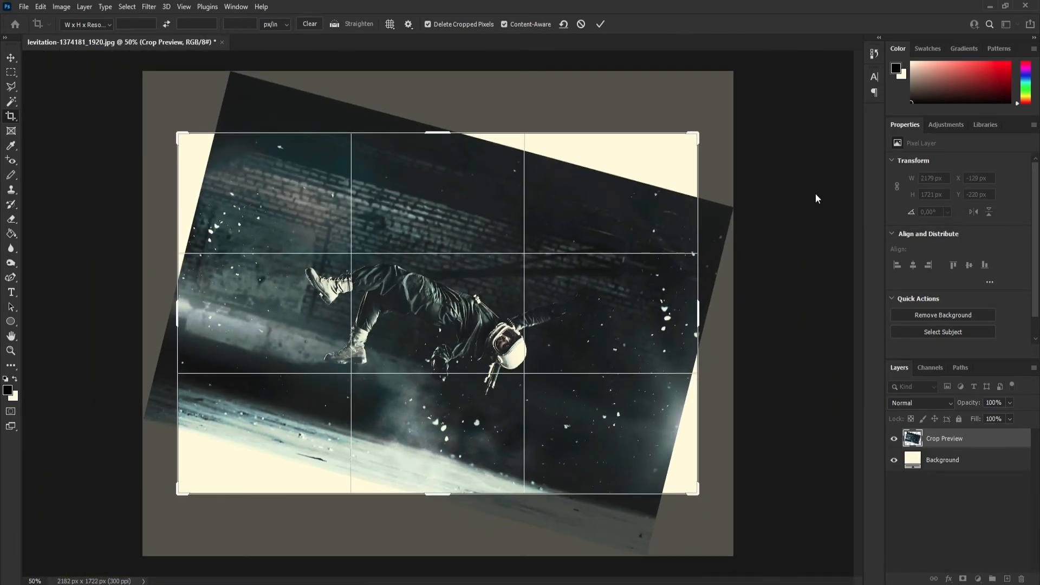
key("ctrl+minus")
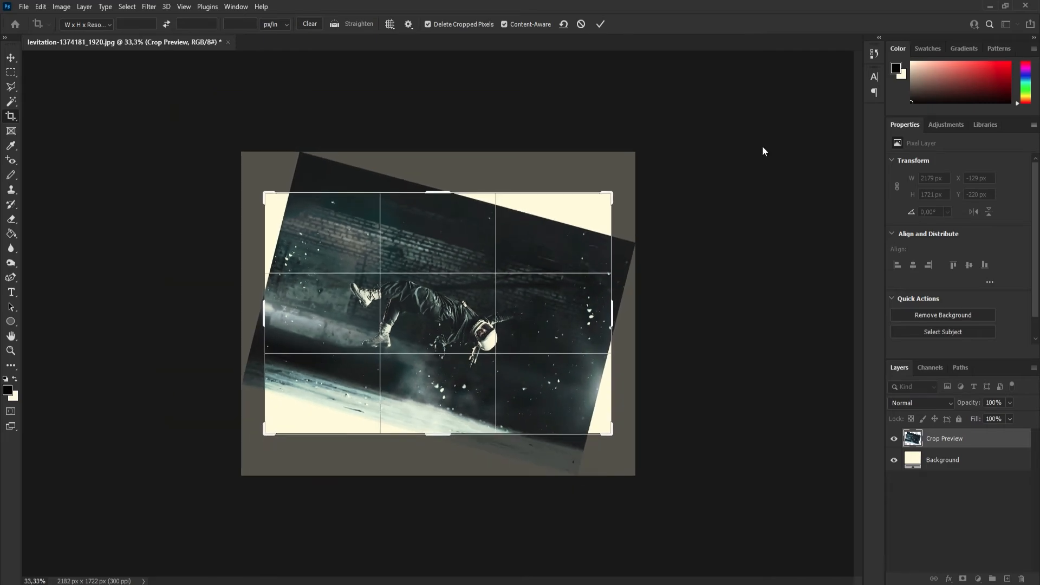
left_click_drag(660, 137, 685, 186)
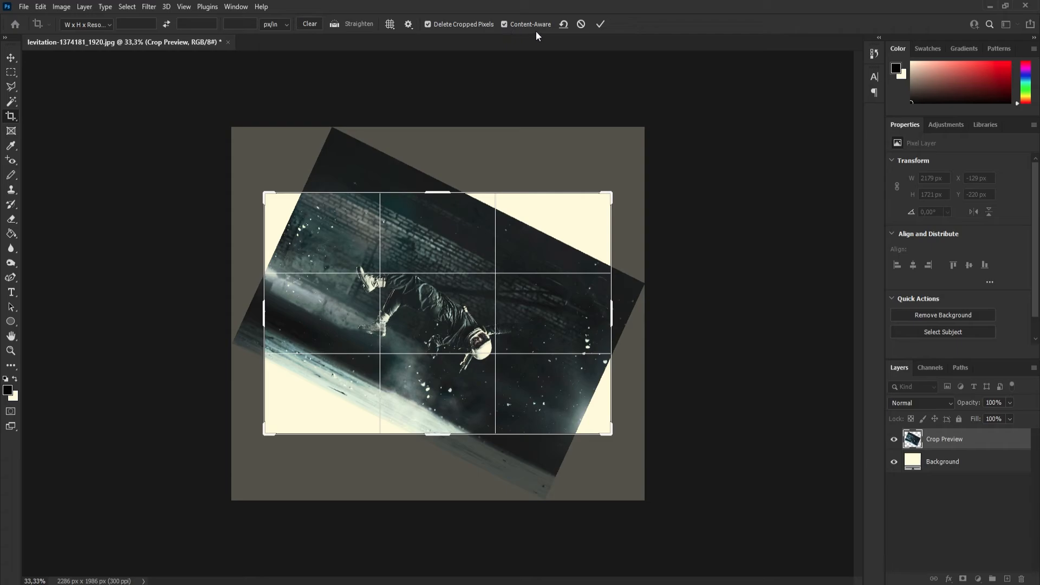
left_click(599, 25)
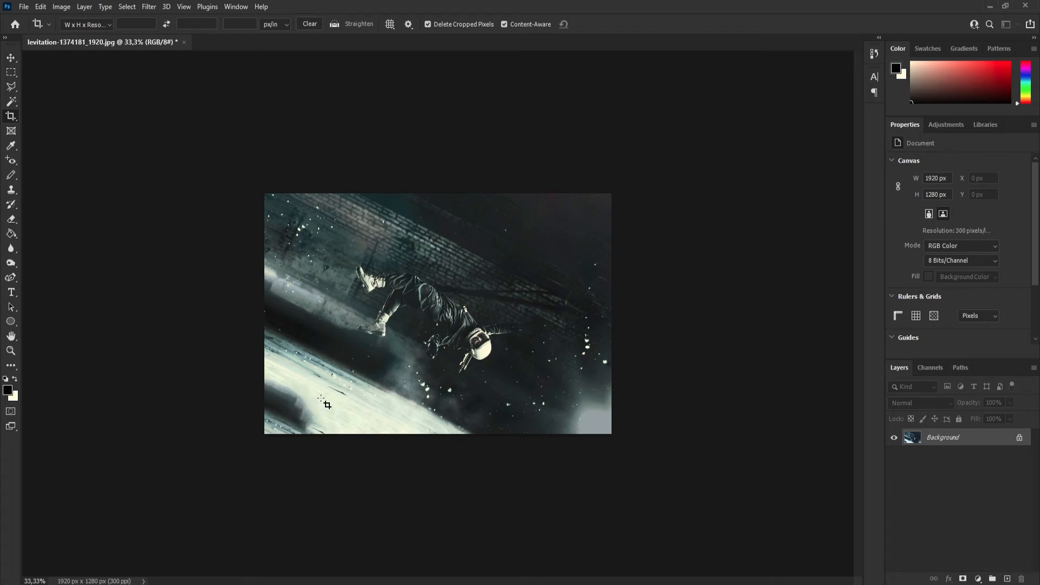
Straighten the tilted photo along a line rising from the bright ground, across the astronaut, to the dark area beyond.
key("ctrl")
key("ctrl+plus")
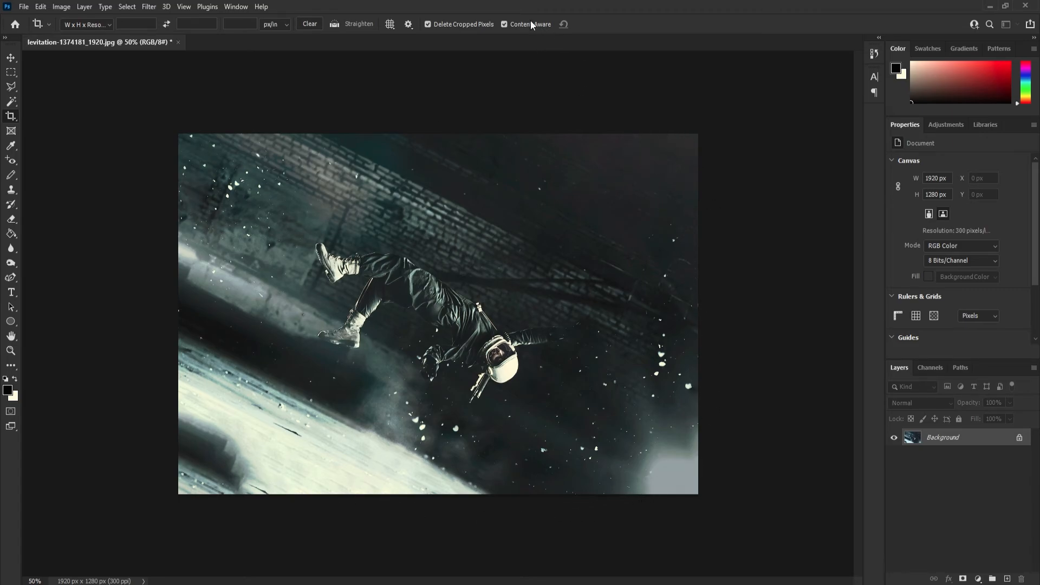
left_click(351, 25)
left_click_drag(264, 370, 563, 247)
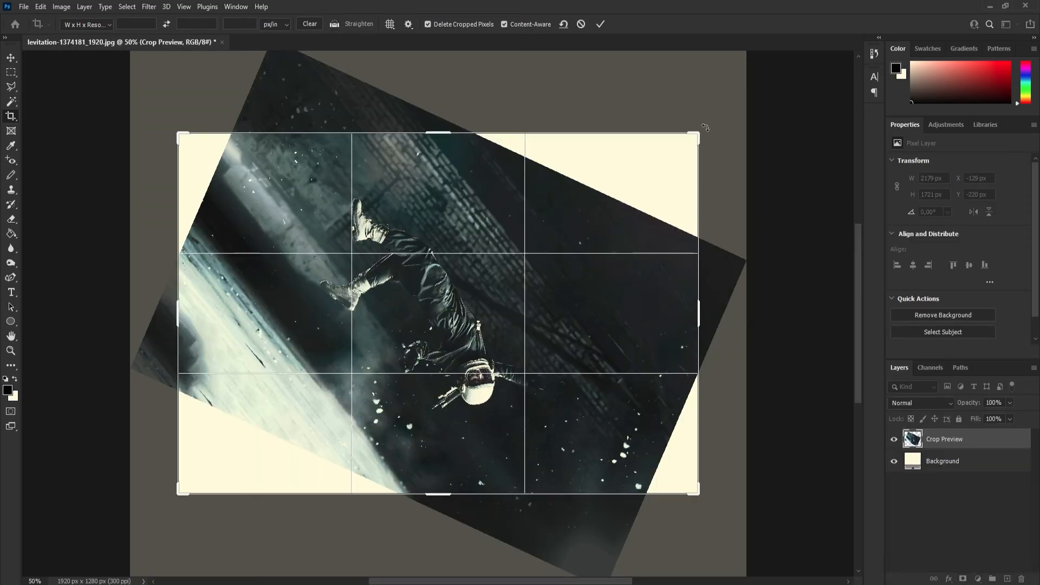
Rotate the photo partly back counterclockwise, fine-tune its tilt, and apply the Content-Aware crop.
left_click_drag(727, 124, 652, 63)
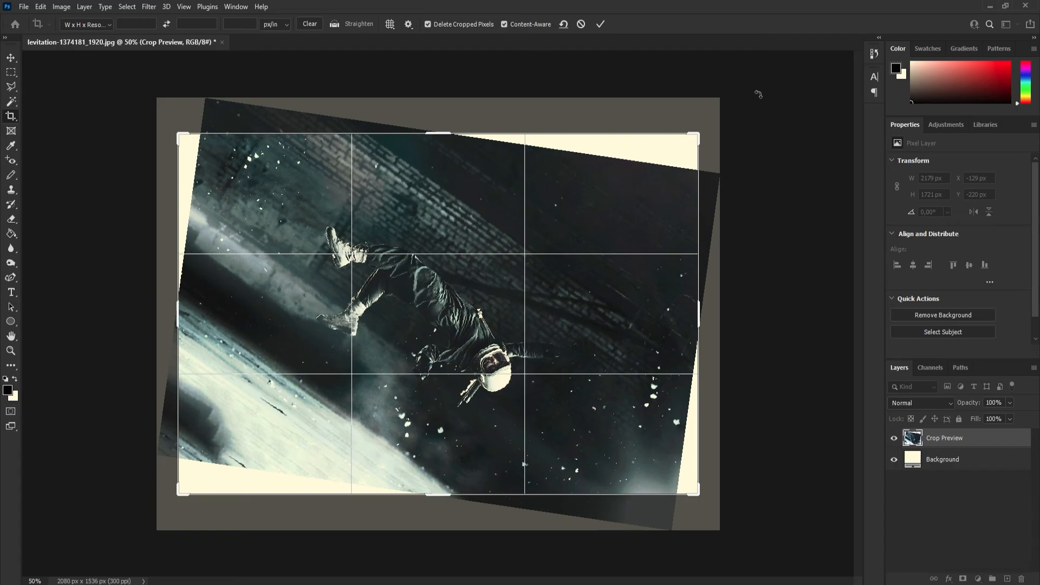
left_click_drag(738, 72, 760, 93)
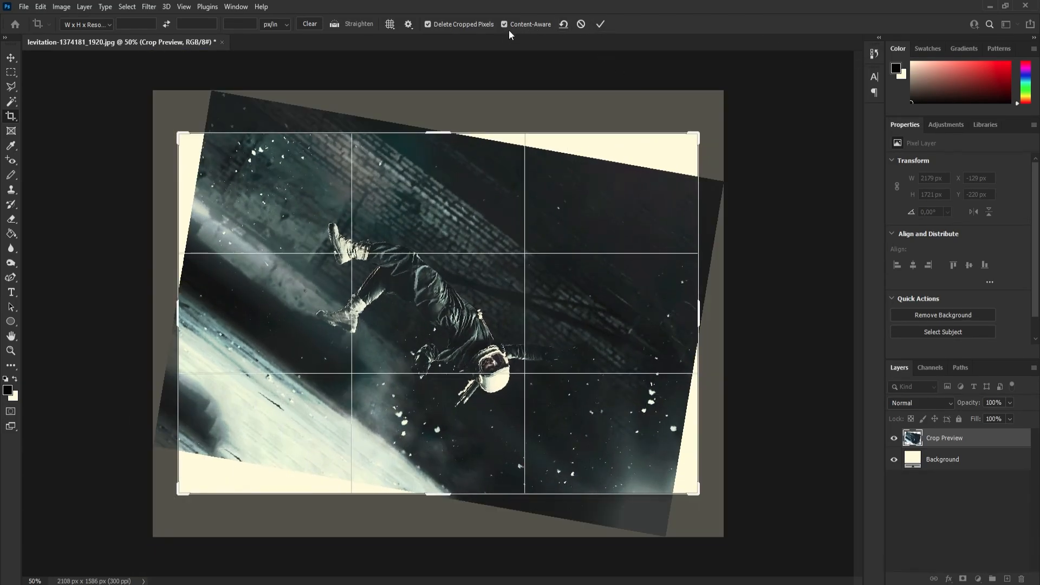
left_click(600, 24)
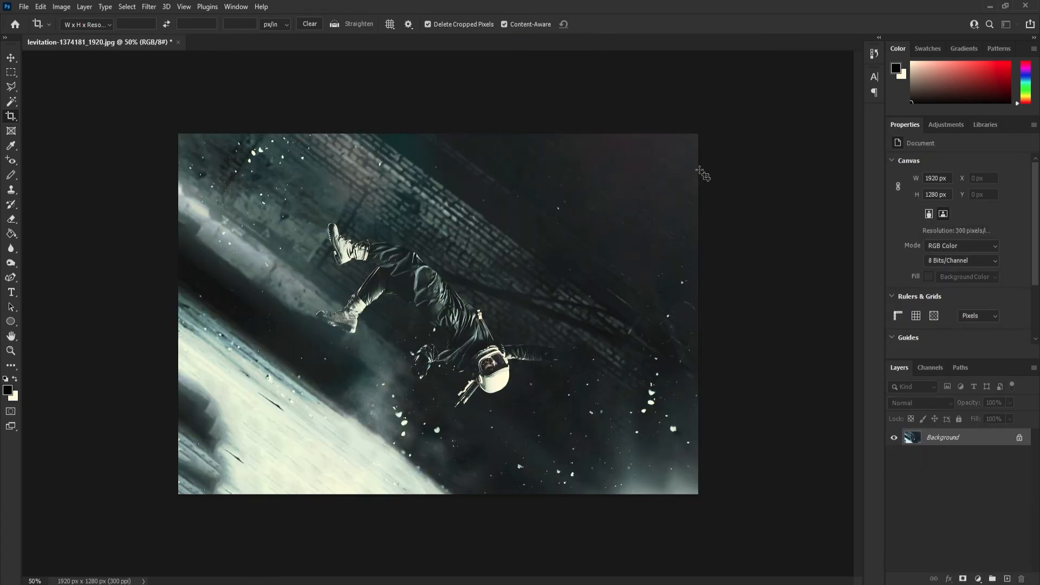